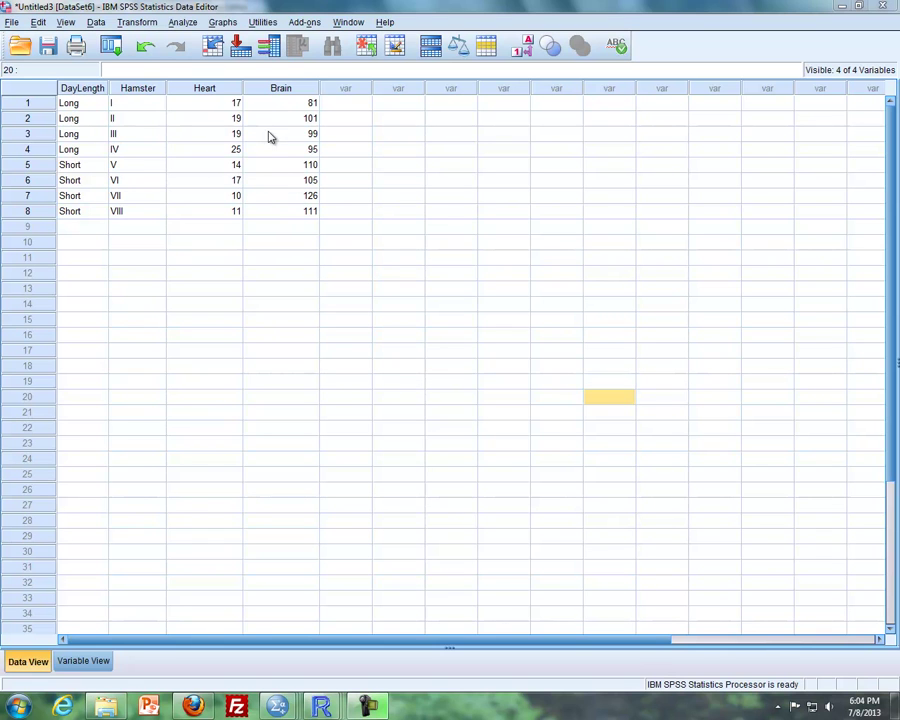
pyautogui.click(183, 23)
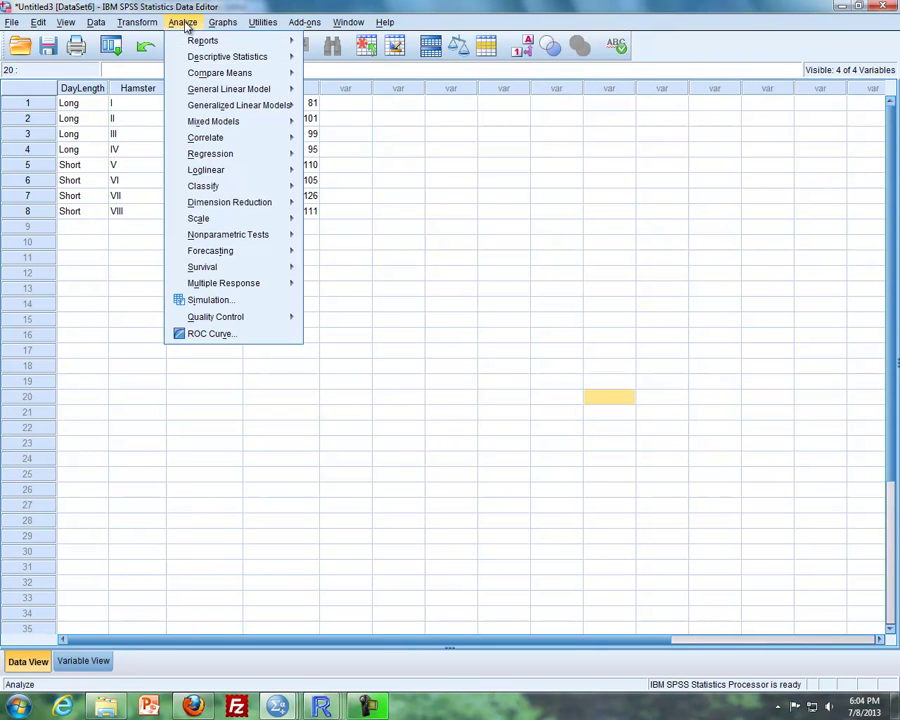
pyautogui.moveTo(211, 92)
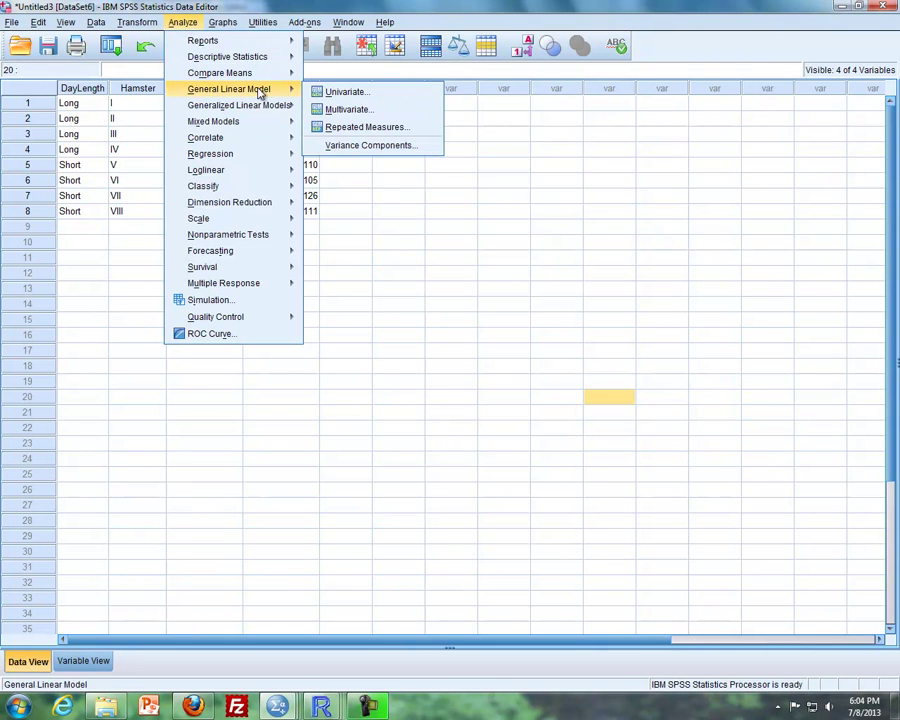
pyautogui.click(336, 92)
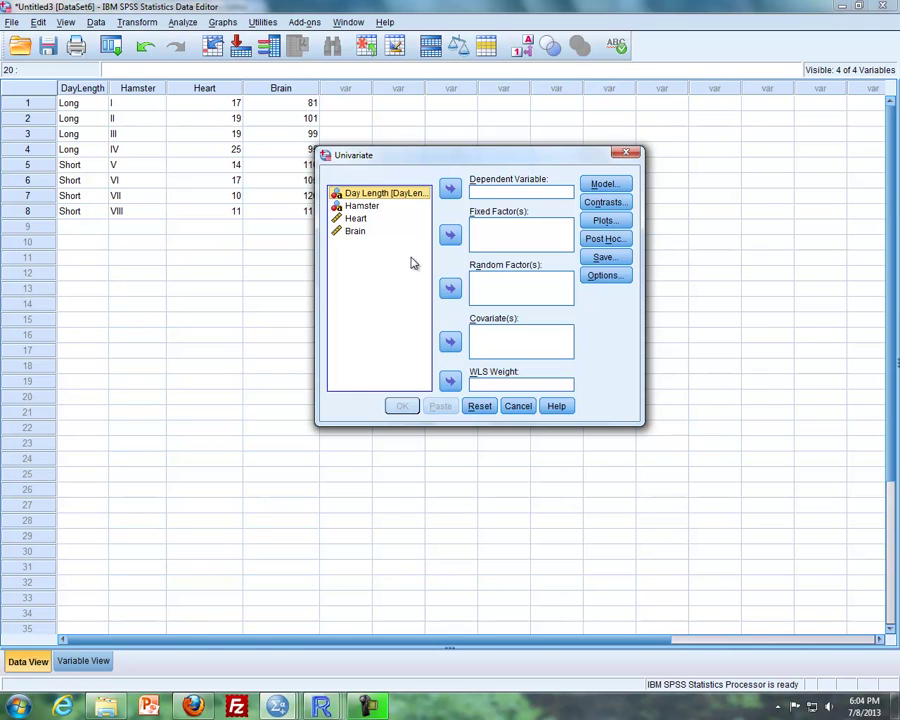
pyautogui.click(624, 153)
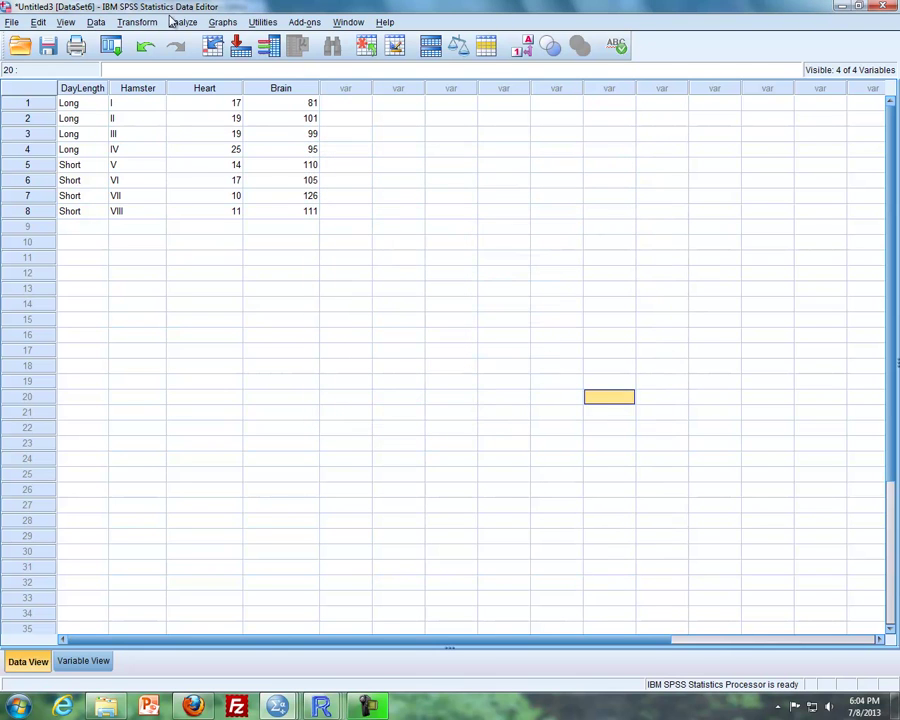
# Start a General Linear Model repeated measures analysis and add a within-subject factor named Organ with 2 levels
pyautogui.click(182, 23)
pyautogui.moveTo(262, 90)
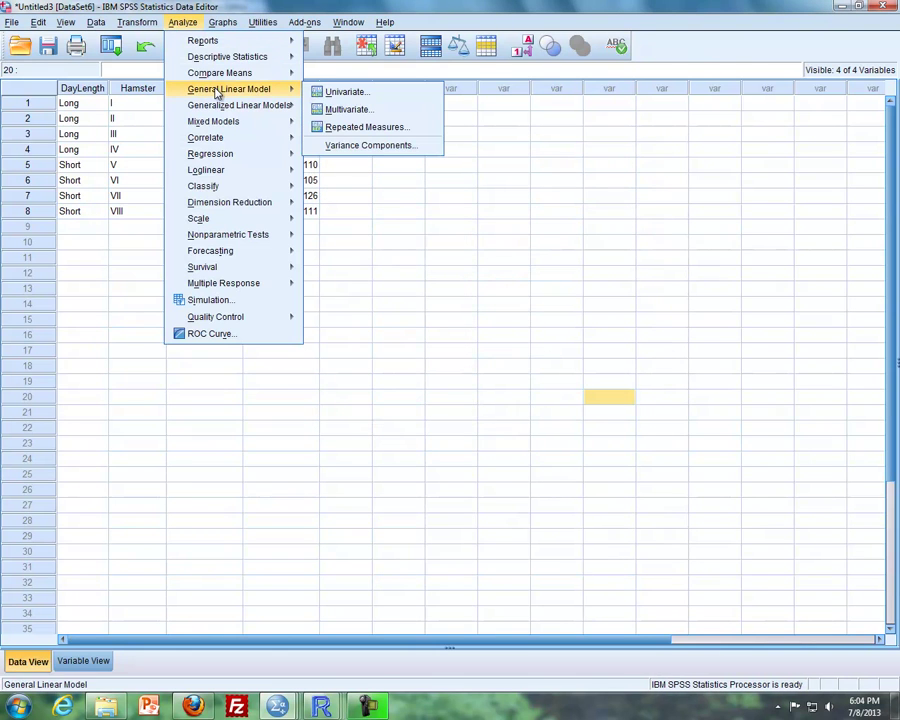
pyautogui.click(350, 130)
pyautogui.moveTo(472, 251); pyautogui.dragTo(436, 253)
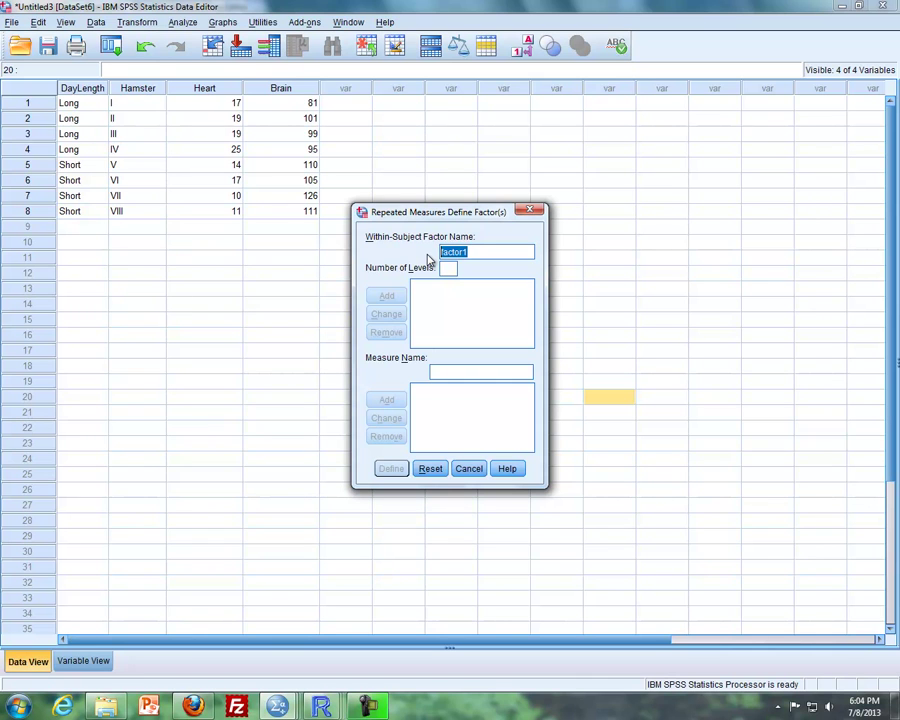
pyautogui.write('Organ')
pyautogui.click(440, 263)
pyautogui.write('2')
pyautogui.click(387, 297)
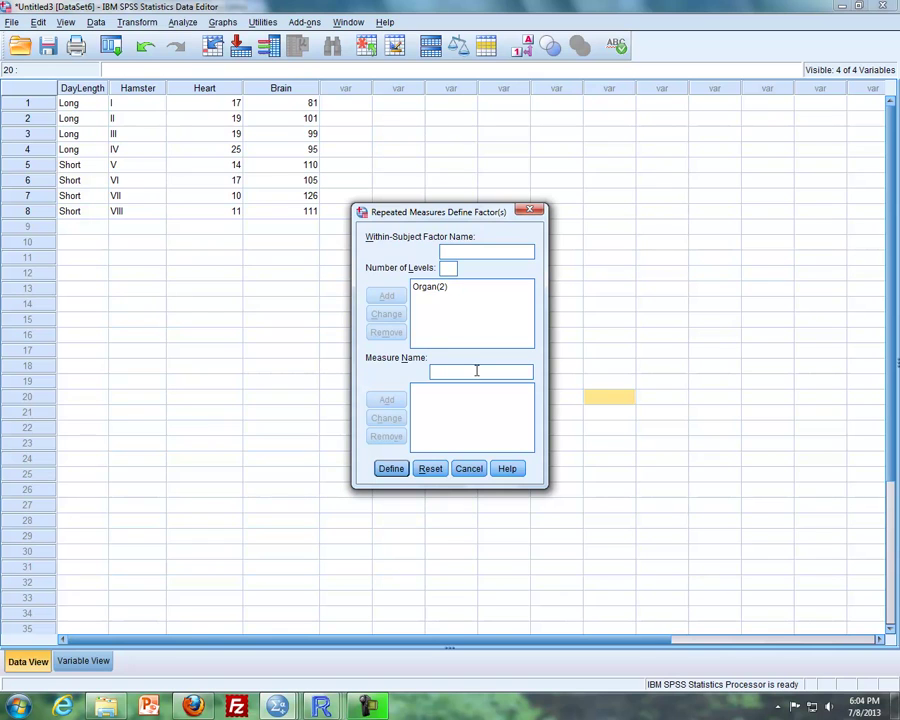
# Add a measure named Enzymes and proceed to defining the repeated measures variables
pyautogui.write('Enzymes')
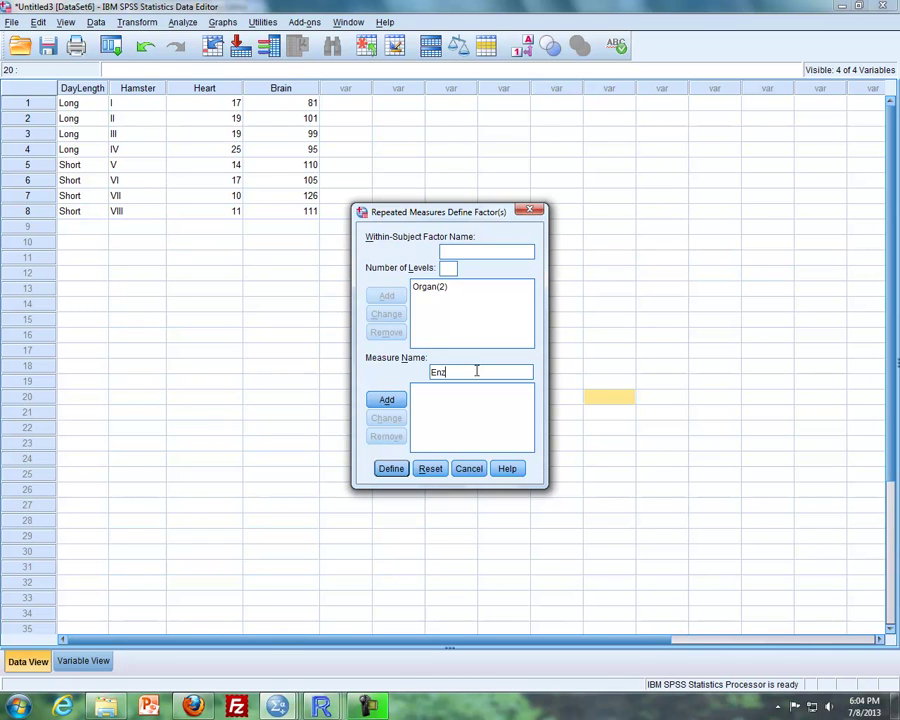
pyautogui.click(388, 404)
pyautogui.click(391, 470)
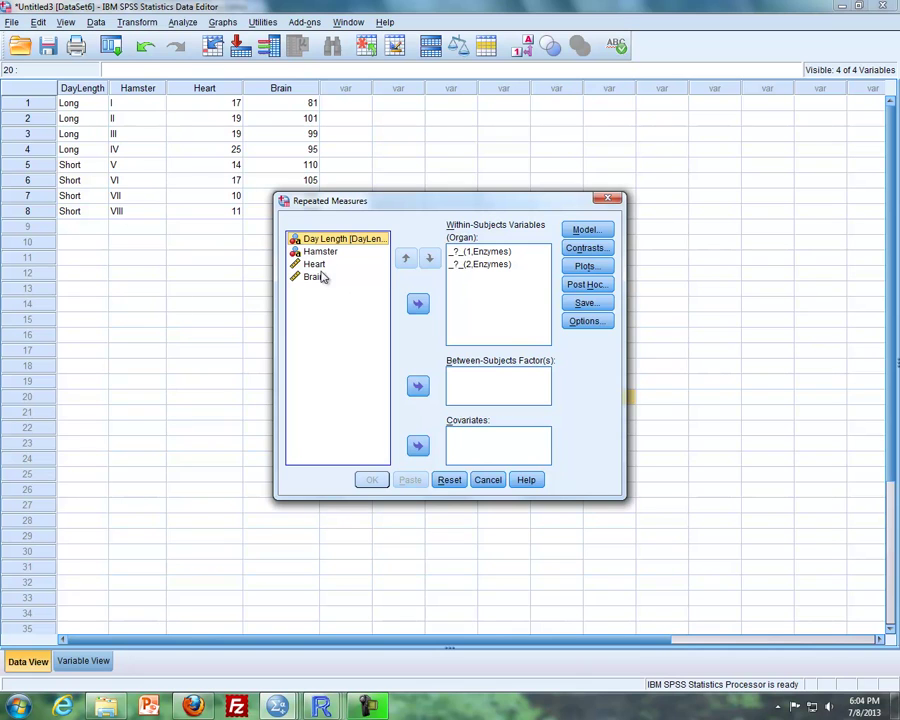
# Assign Heart and Brain as within-subjects levels 1 and 2, set Day Length as between-subjects factor, and run the analysis
pyautogui.moveTo(314, 264); pyautogui.dragTo(456, 251)
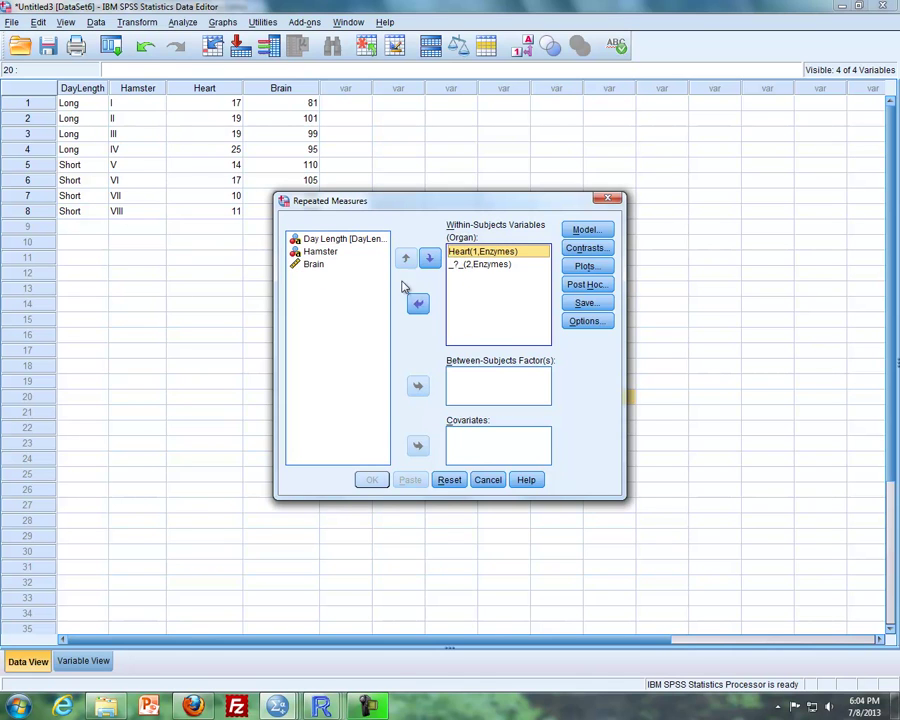
pyautogui.moveTo(318, 274); pyautogui.dragTo(458, 266)
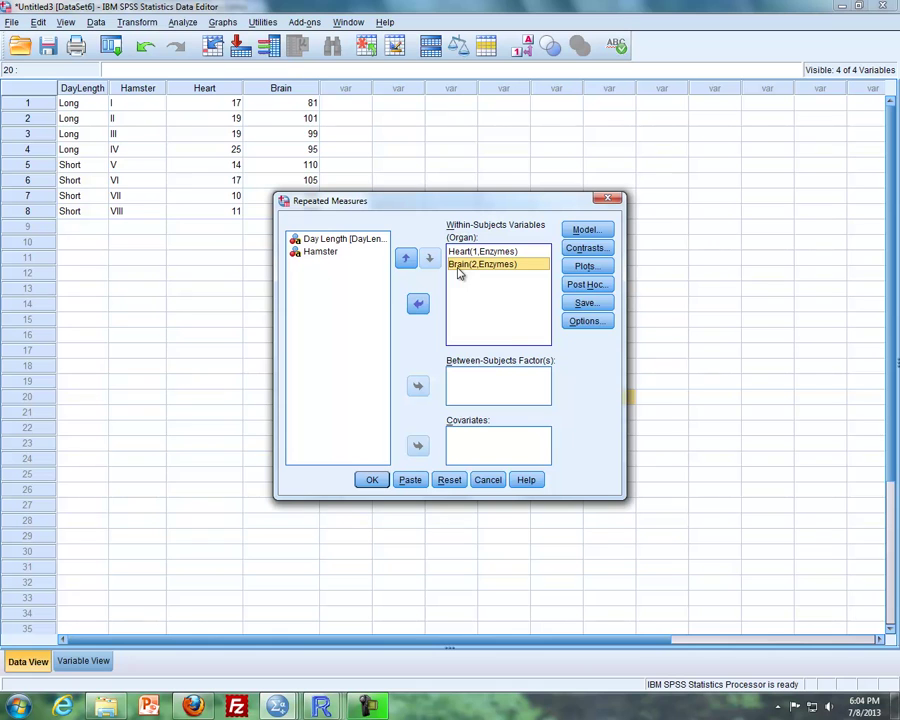
pyautogui.click(340, 241)
pyautogui.moveTo(340, 245); pyautogui.dragTo(472, 384)
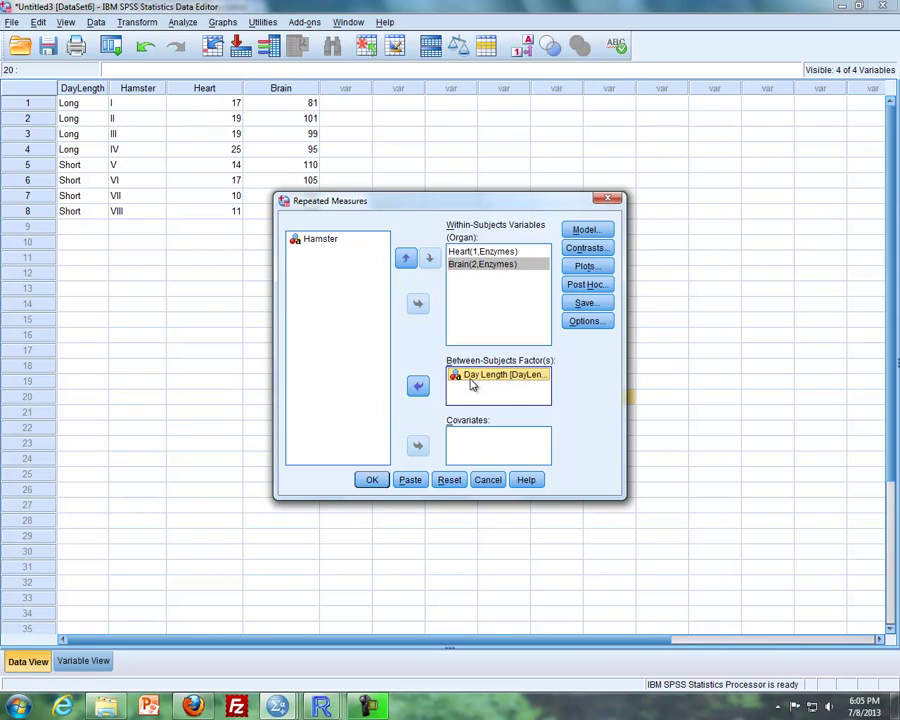
pyautogui.click(369, 479)
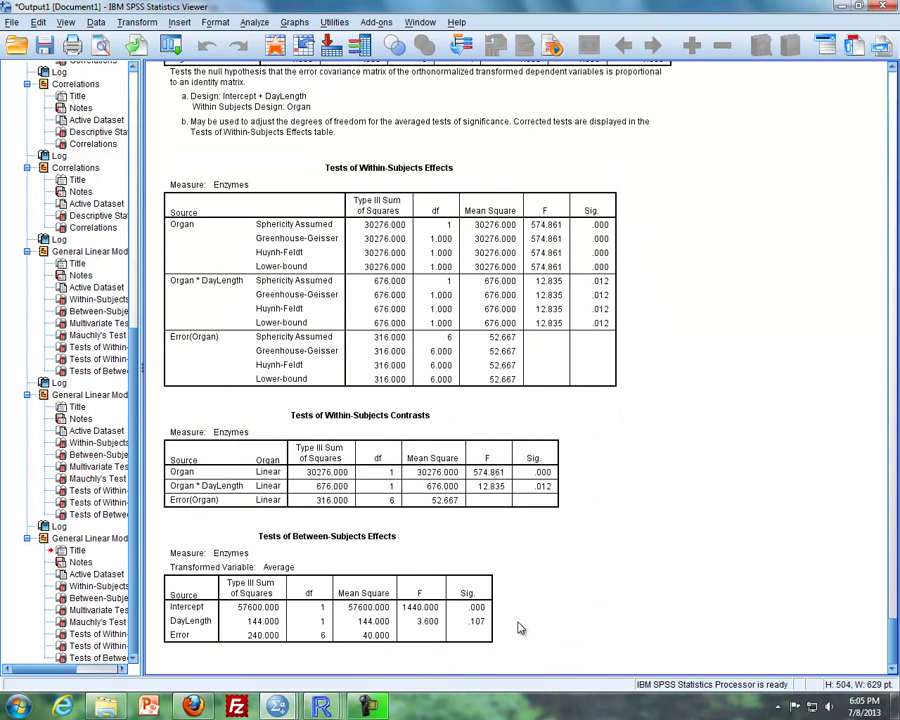
# Show R's long-format Hamster data set beside the SPSS data sheet to compare the two layouts
pyautogui.click(592, 347)
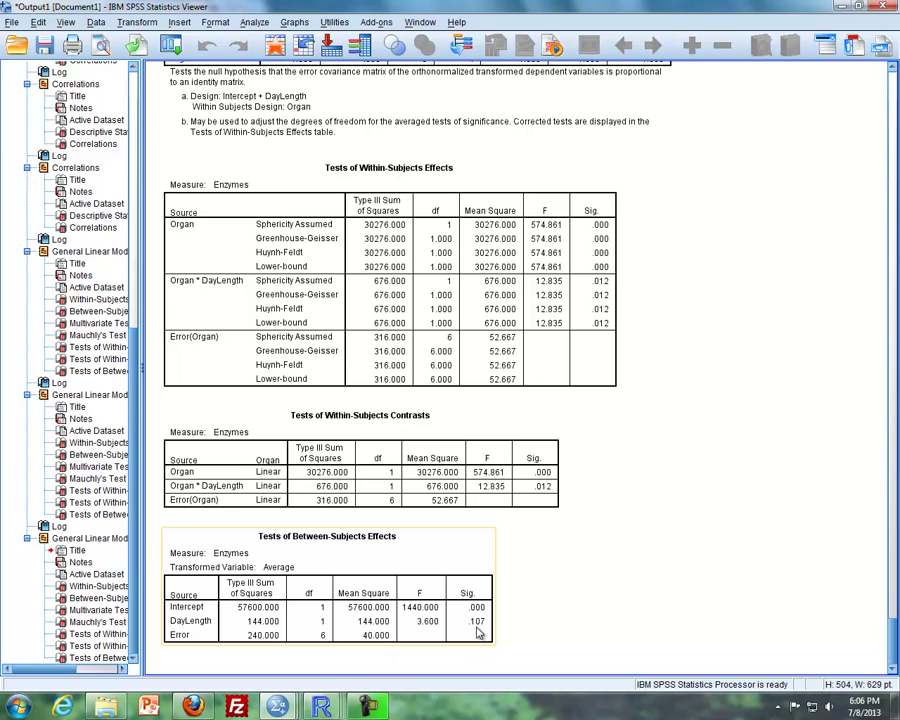
pyautogui.moveTo(321, 706)
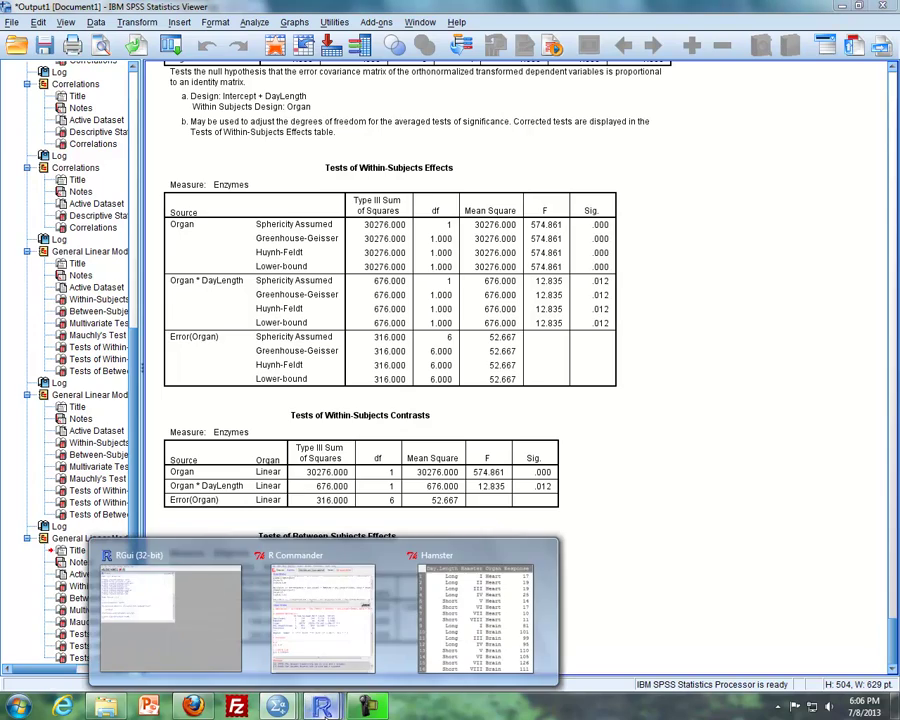
pyautogui.click(484, 650)
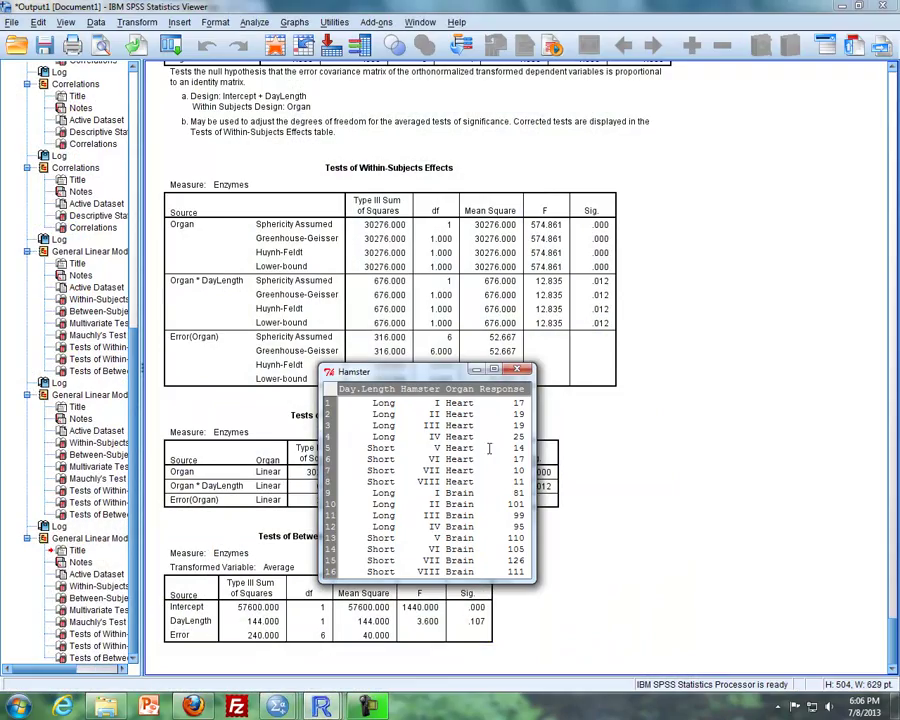
pyautogui.moveTo(458, 380); pyautogui.dragTo(690, 307)
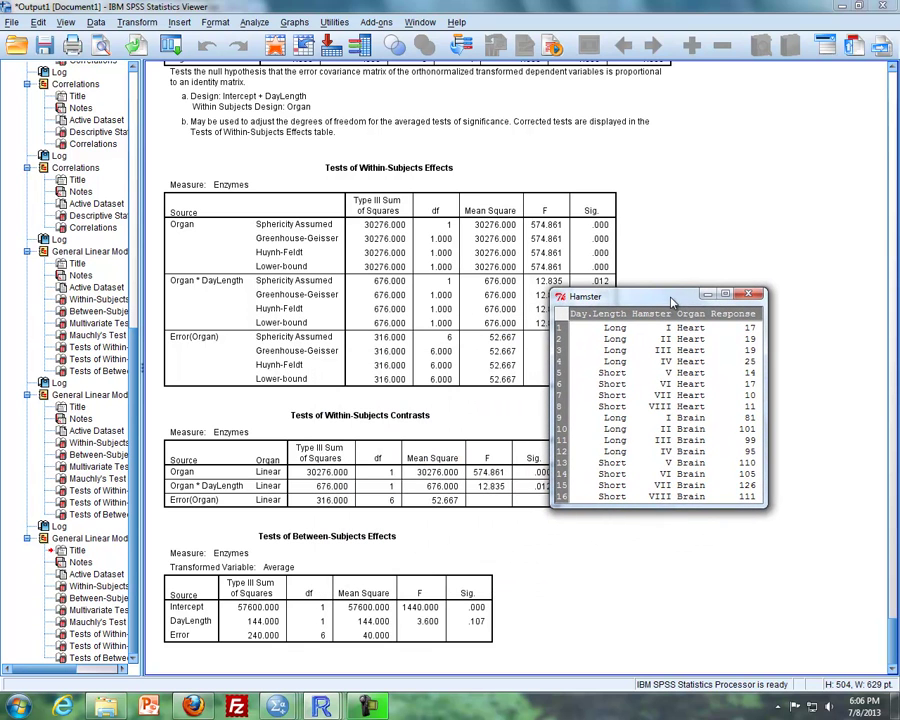
pyautogui.moveTo(277, 706)
pyautogui.click(372, 636)
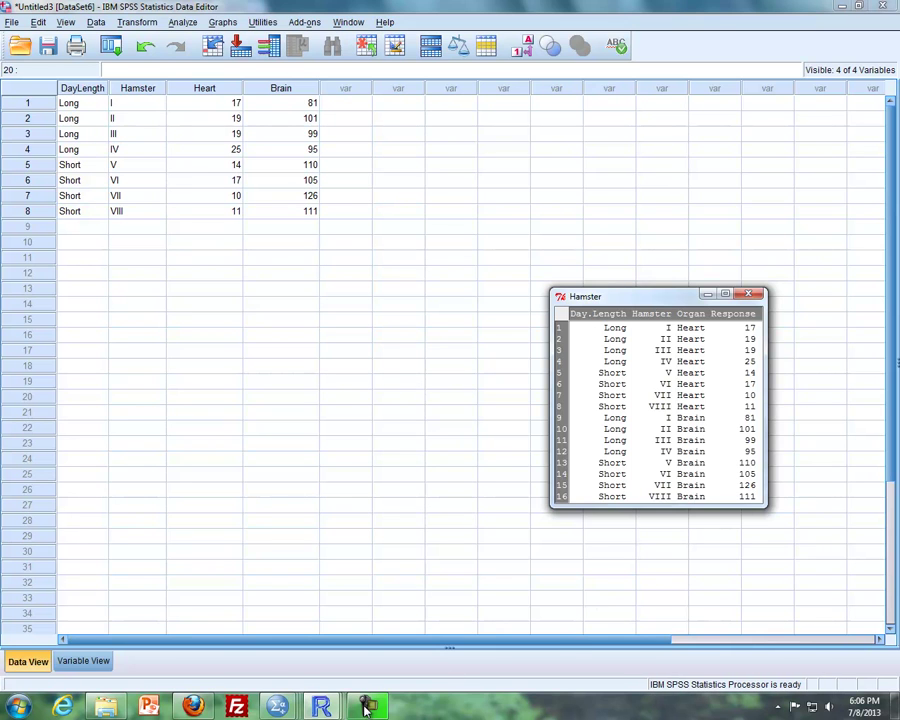
# Switch to R Commander and examine the splitplot aov formula with Day.Length, Hamster and Day.Length*Organ in the script
pyautogui.moveTo(343, 705)
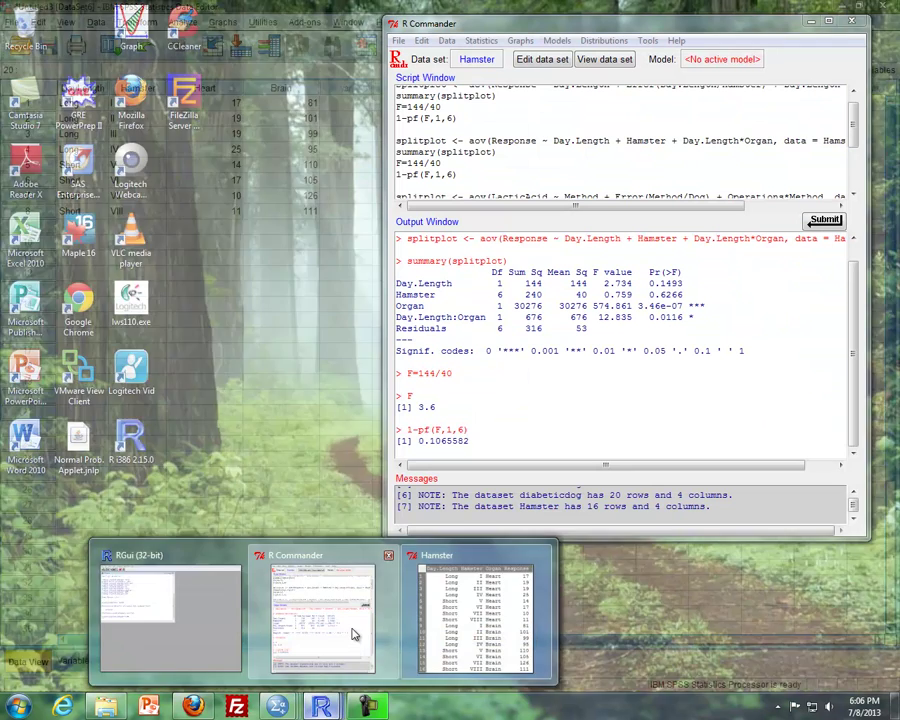
pyautogui.click(353, 638)
pyautogui.scroll(1, 856, 122)
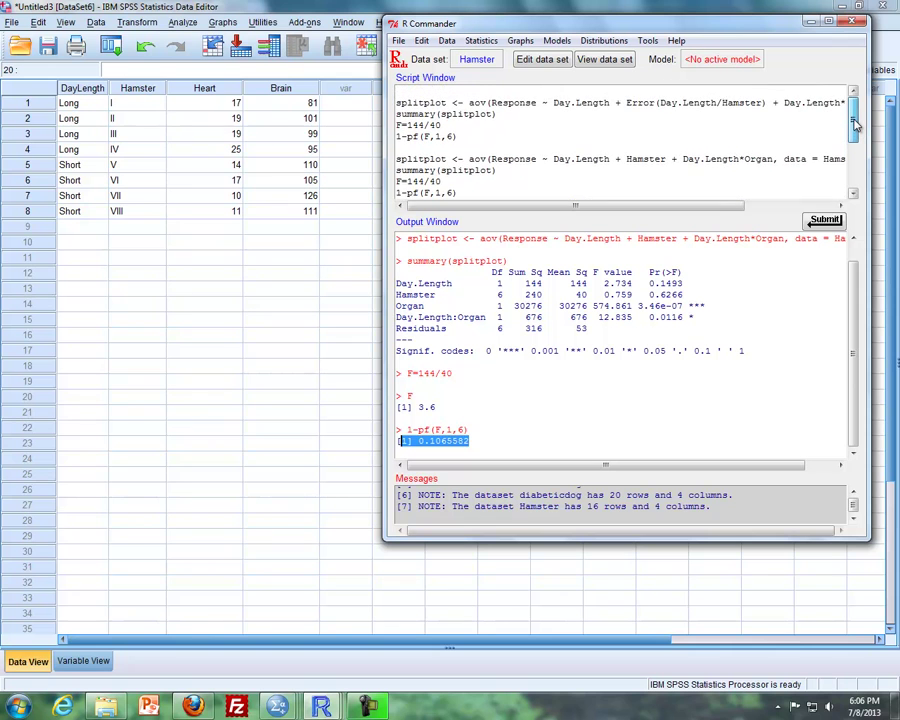
pyautogui.moveTo(856, 122)
pyautogui.mouseDown()
pyautogui.moveTo(855, 136)
pyautogui.moveTo(852, 123)
pyautogui.mouseUp()
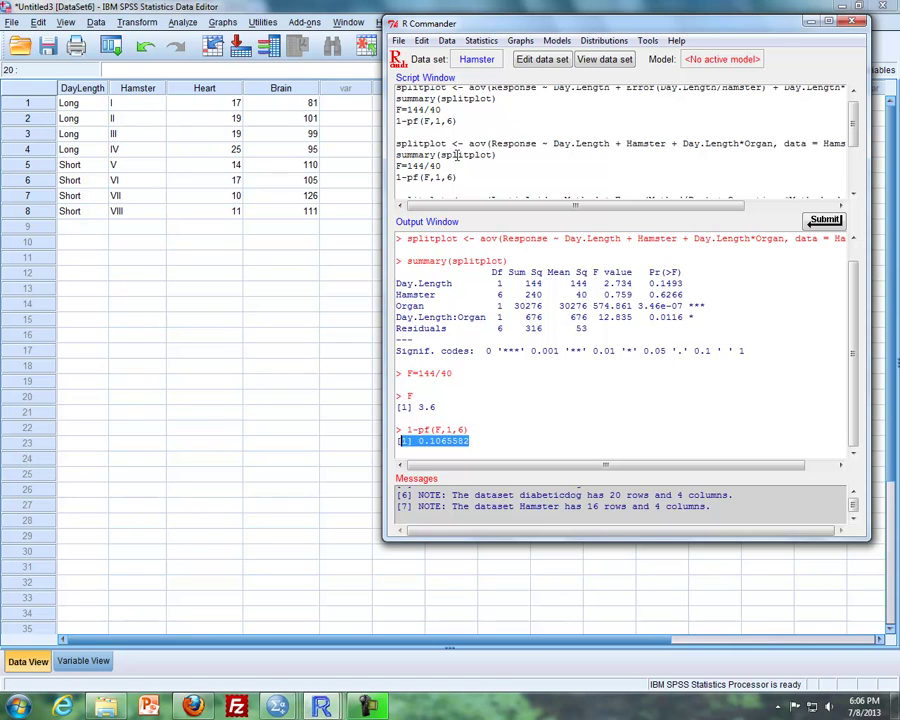
pyautogui.click(423, 143)
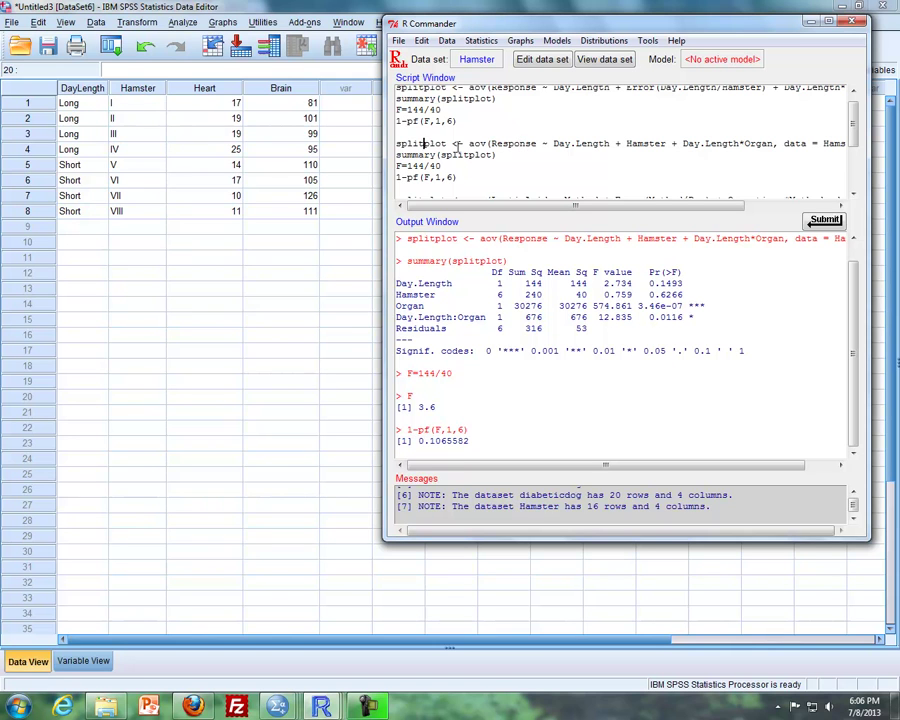
pyautogui.doubleClick(478, 143)
pyautogui.click(490, 144)
pyautogui.moveTo(697, 146); pyautogui.dragTo(757, 146)
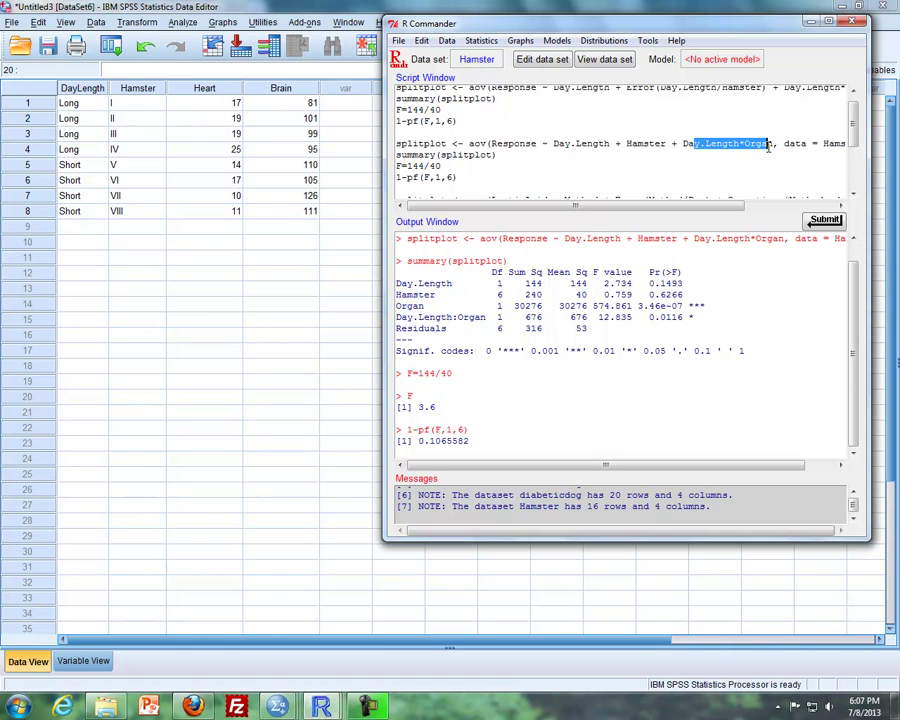
pyautogui.click(762, 145)
pyautogui.moveTo(718, 147); pyautogui.dragTo(762, 146)
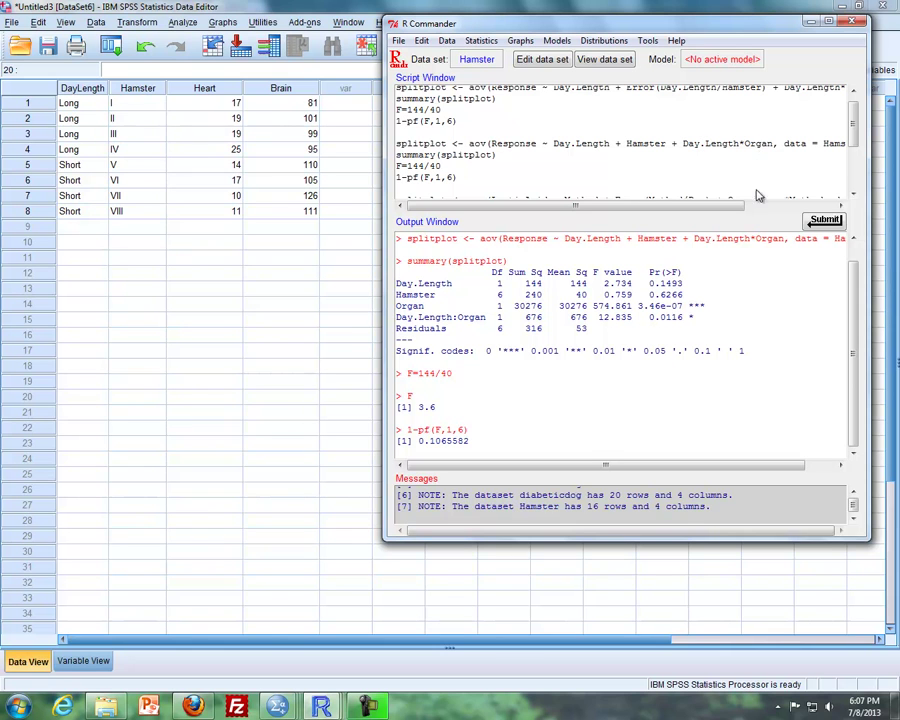
# Run the script's splitplot aov model containing Day.Length + Hamster + Day.Length*Organ together with its summary line
pyautogui.moveTo(506, 156); pyautogui.dragTo(391, 143)
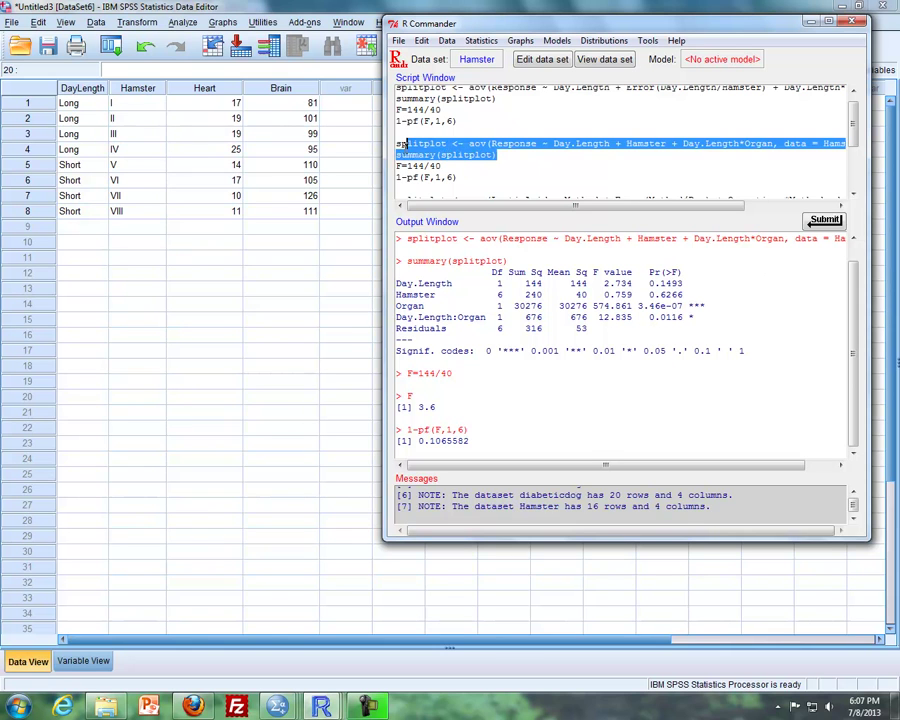
pyautogui.click(825, 219)
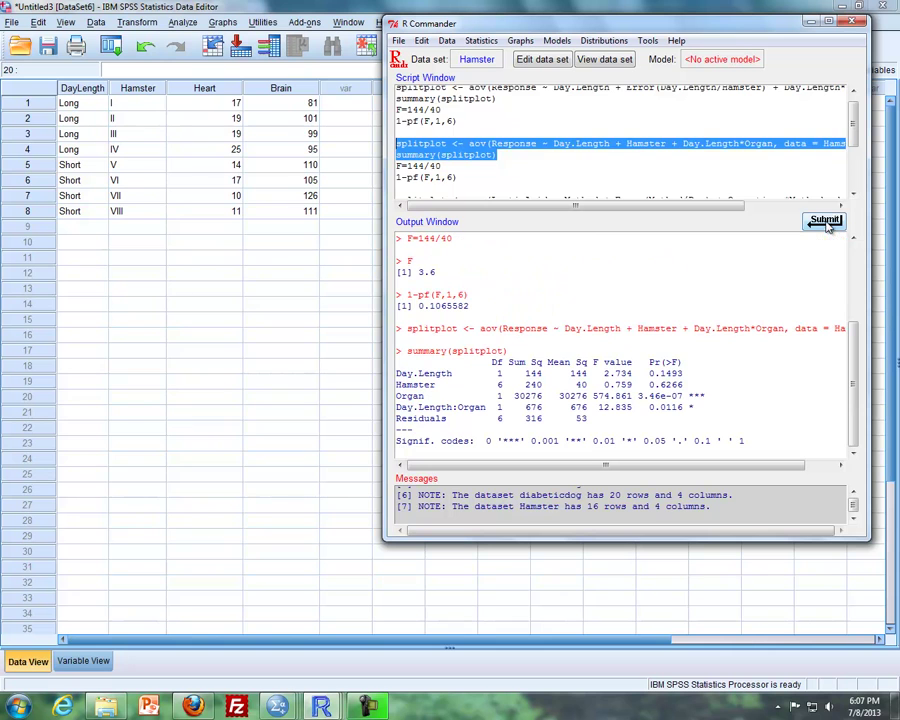
pyautogui.scroll(-3, 790, 286)
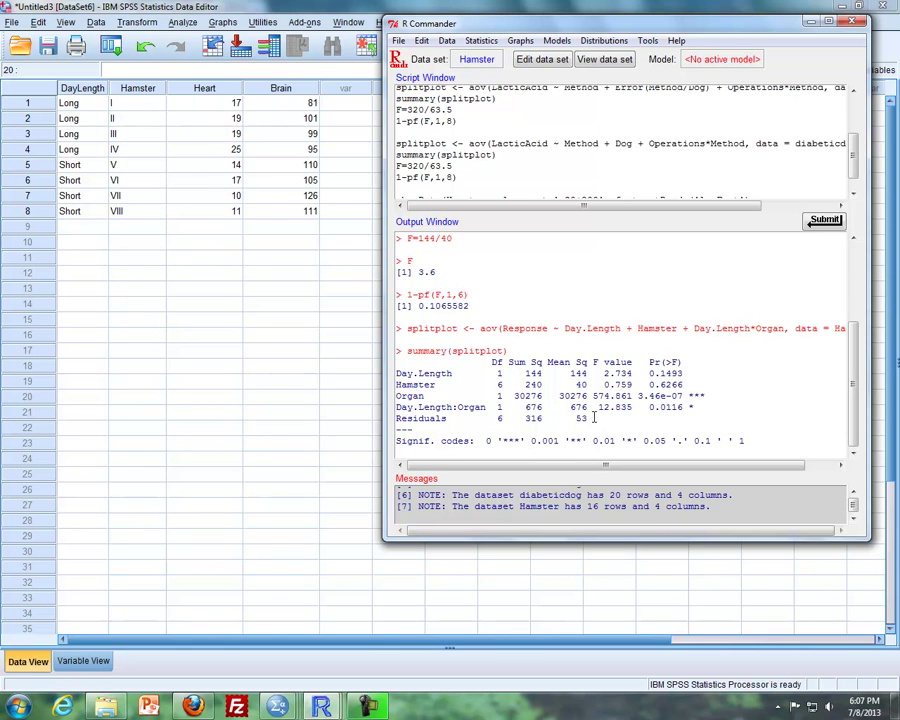
# Compare the Day.Length, Organ and Day.Length:Organ rows of the R summary with the effects tables in the SPSS output
pyautogui.moveTo(397, 373); pyautogui.dragTo(684, 373)
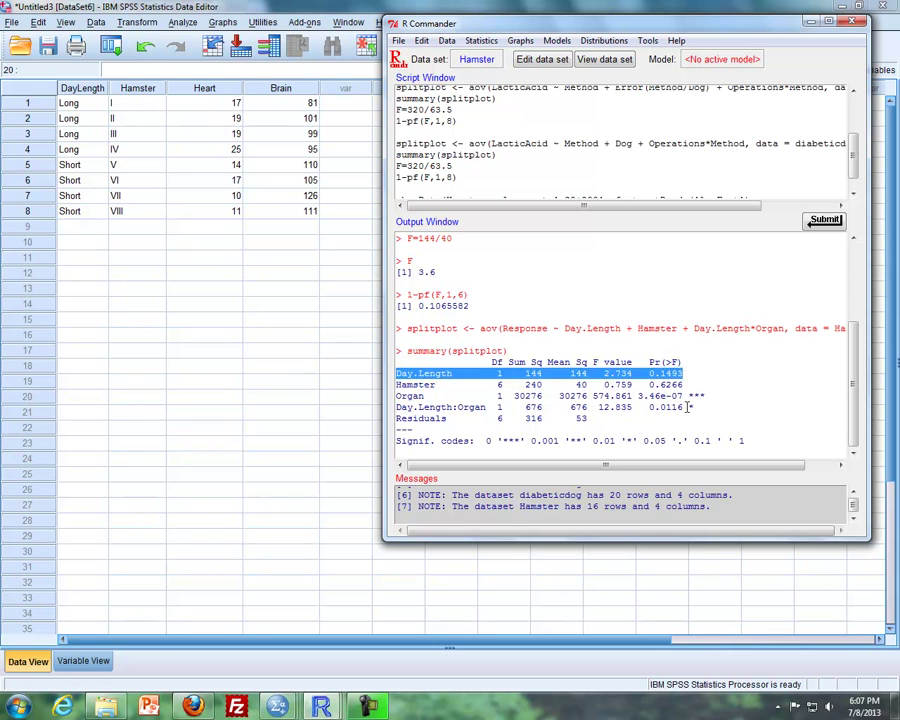
pyautogui.click(688, 407)
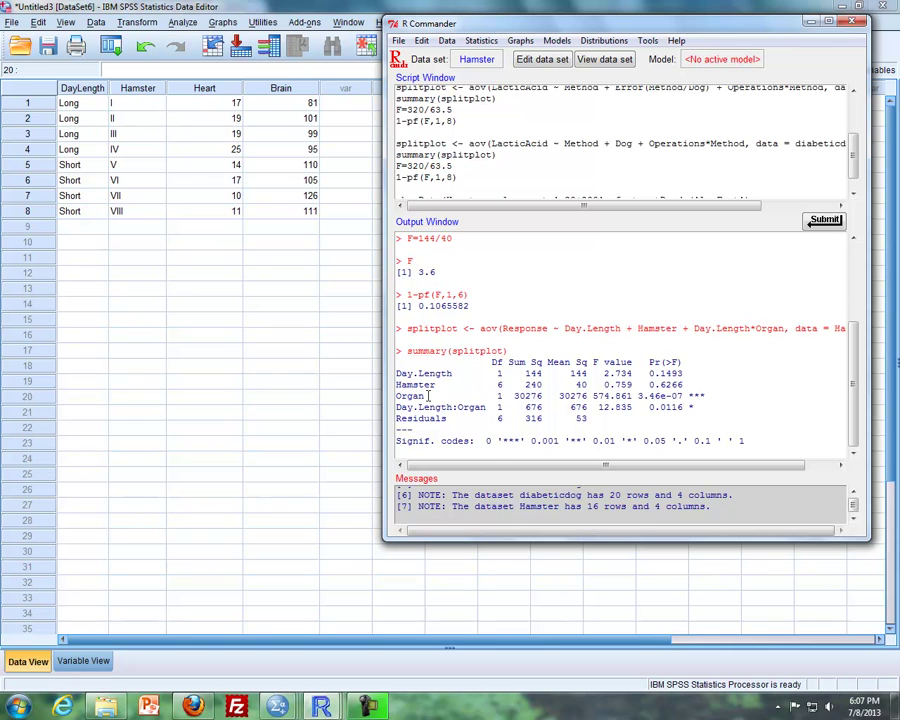
pyautogui.moveTo(402, 386); pyautogui.dragTo(705, 408)
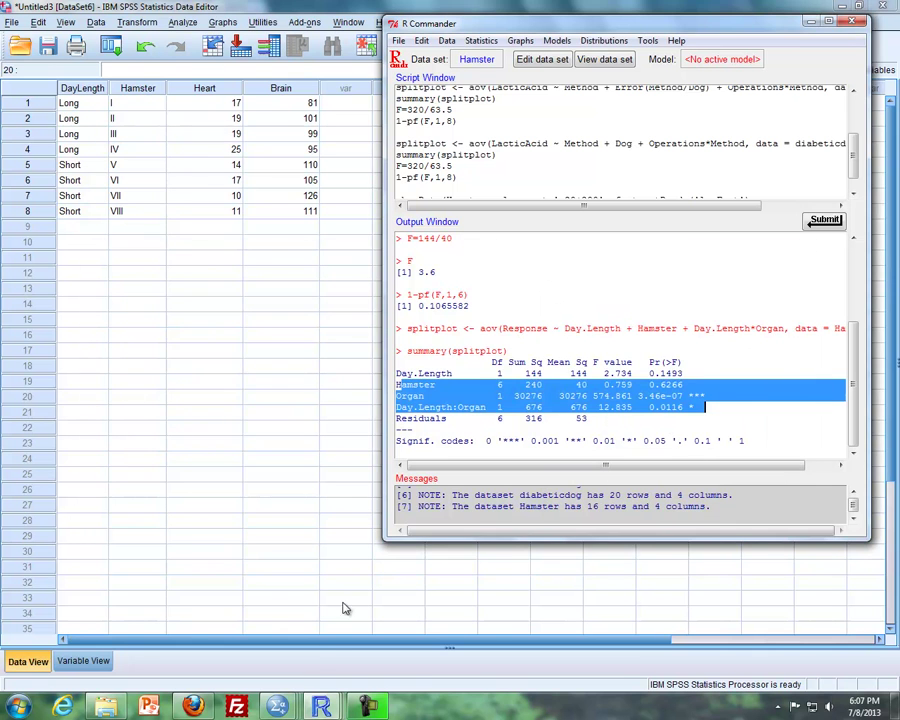
pyautogui.moveTo(280, 705)
pyautogui.click(168, 655)
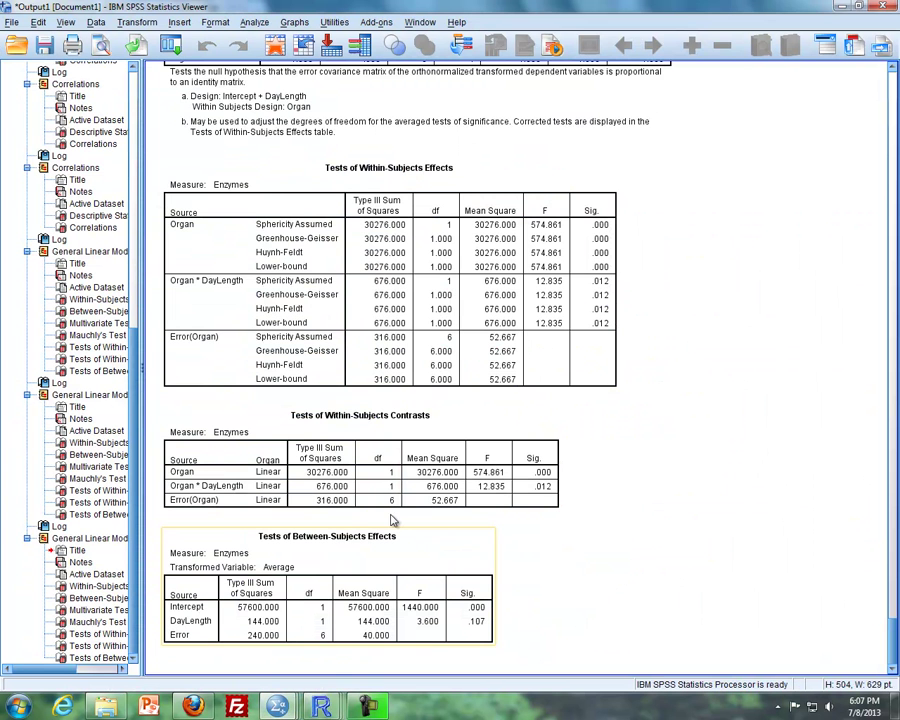
pyautogui.hotkey('alt', 'Tab')
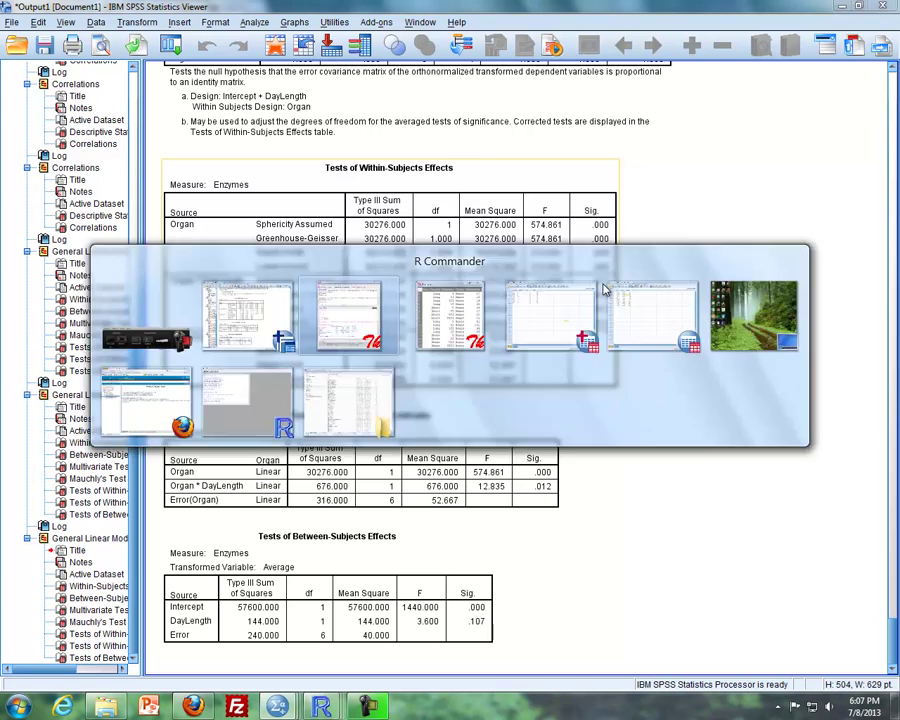
pyautogui.click(683, 397)
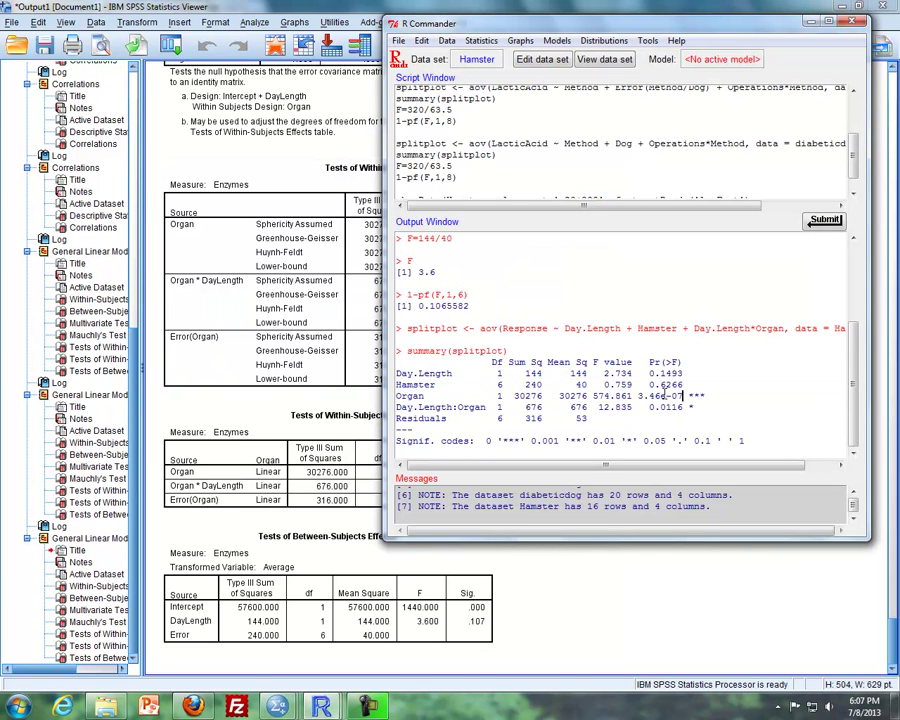
pyautogui.hotkey('alt', 'Tab')
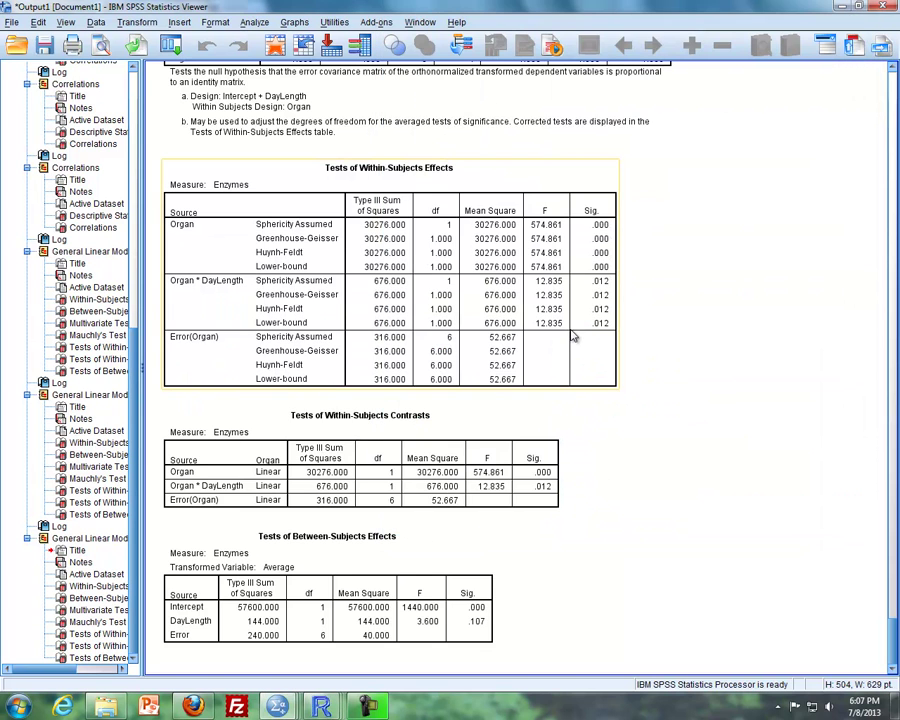
pyautogui.click(382, 183)
pyautogui.hotkey('alt', 'Tab')
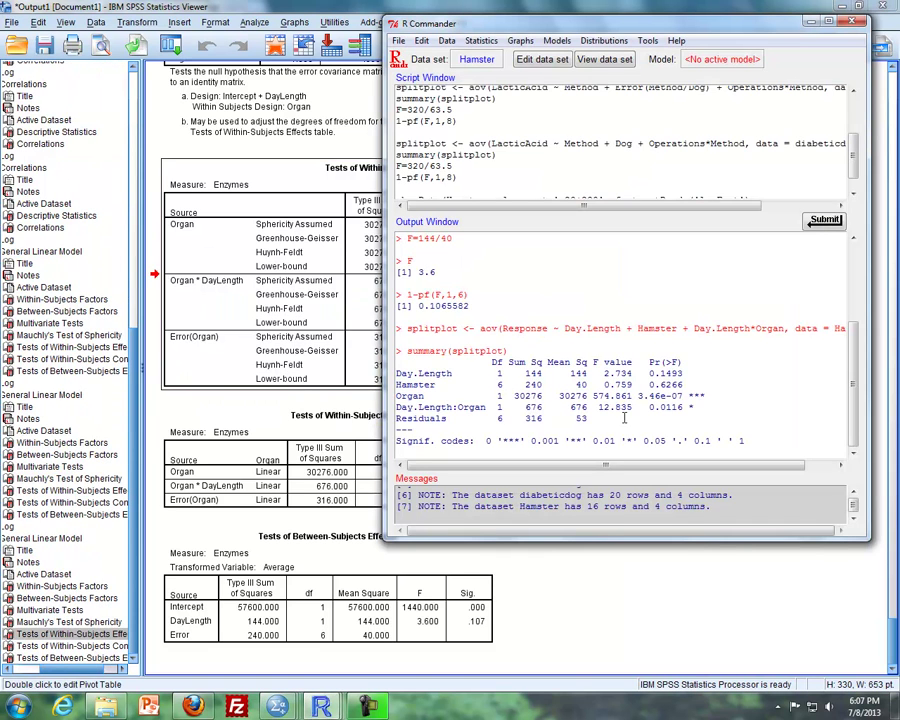
# Check the F and significance values of the interaction and day length between R's summary and the SPSS effects tables
pyautogui.hotkey('alt', 'Tab')
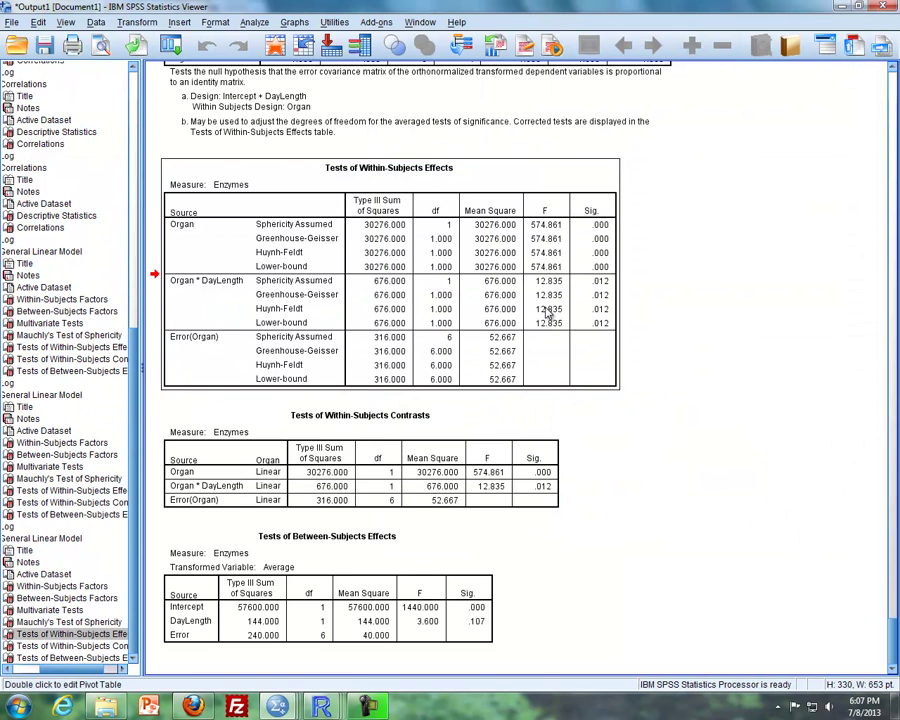
pyautogui.hotkey('alt', 'Tab')
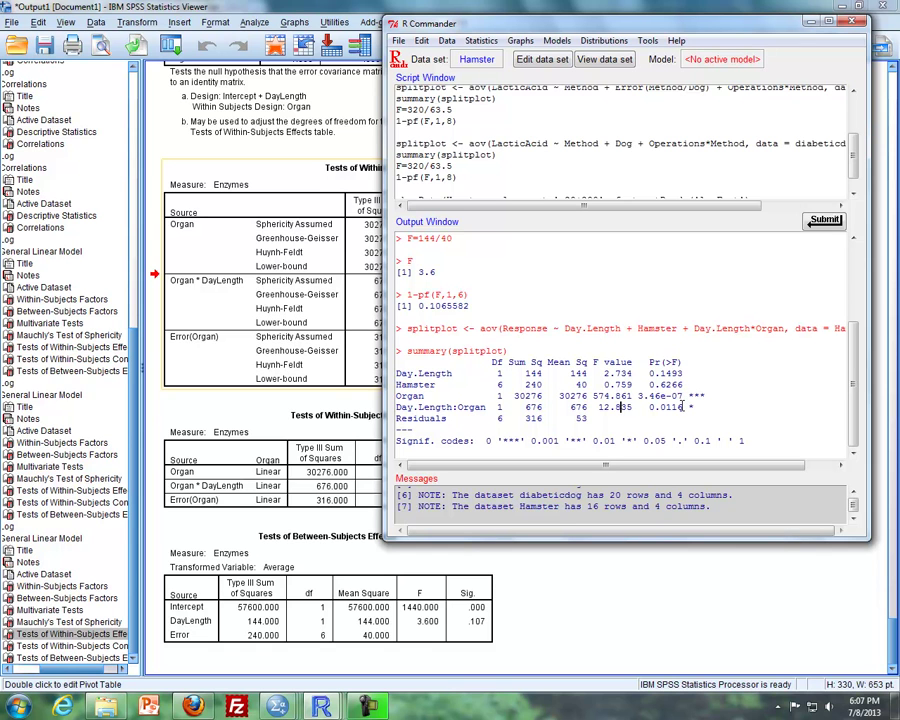
pyautogui.hotkey('alt', 'Tab')
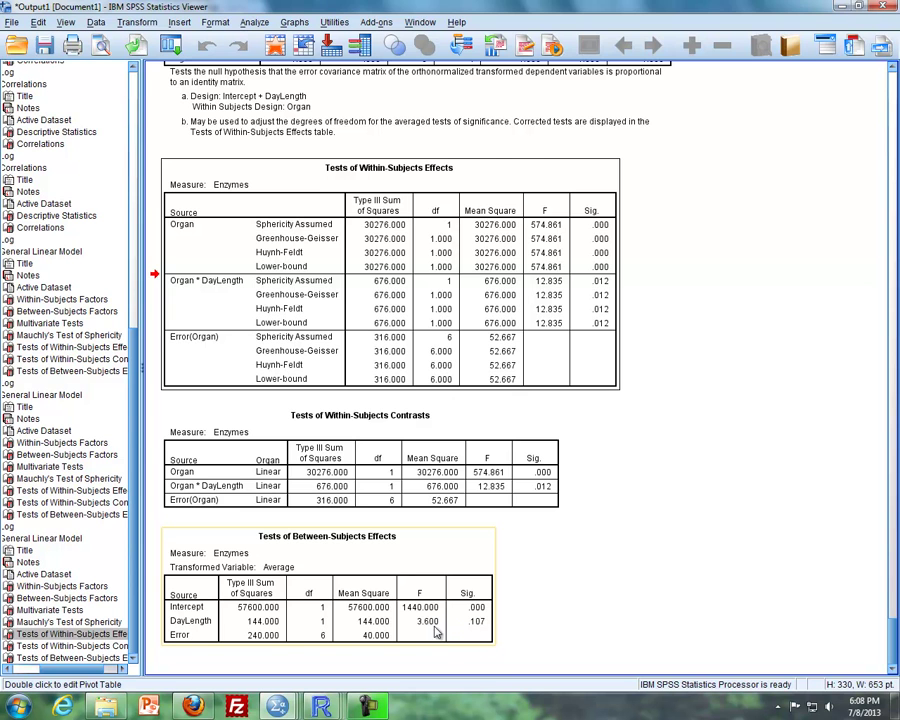
pyautogui.hotkey('alt', 'Tab')
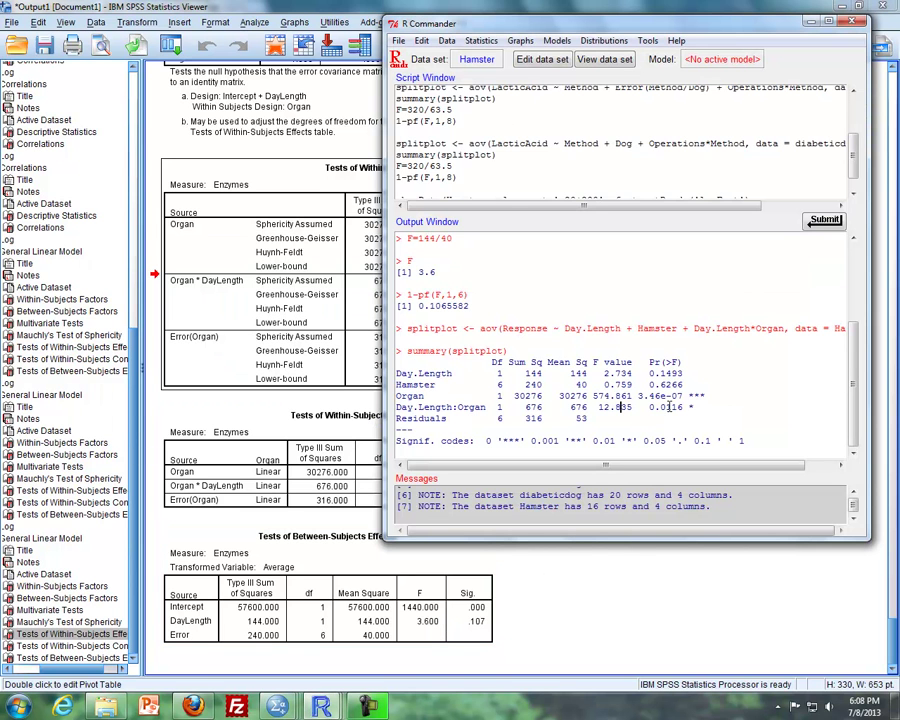
# Compute the Day.Length F ratio over the Hamster mean square by running the script's F=144/40 line, and print F
pyautogui.doubleClick(580, 385)
pyautogui.click(590, 373)
pyautogui.scroll(3, 855, 165)
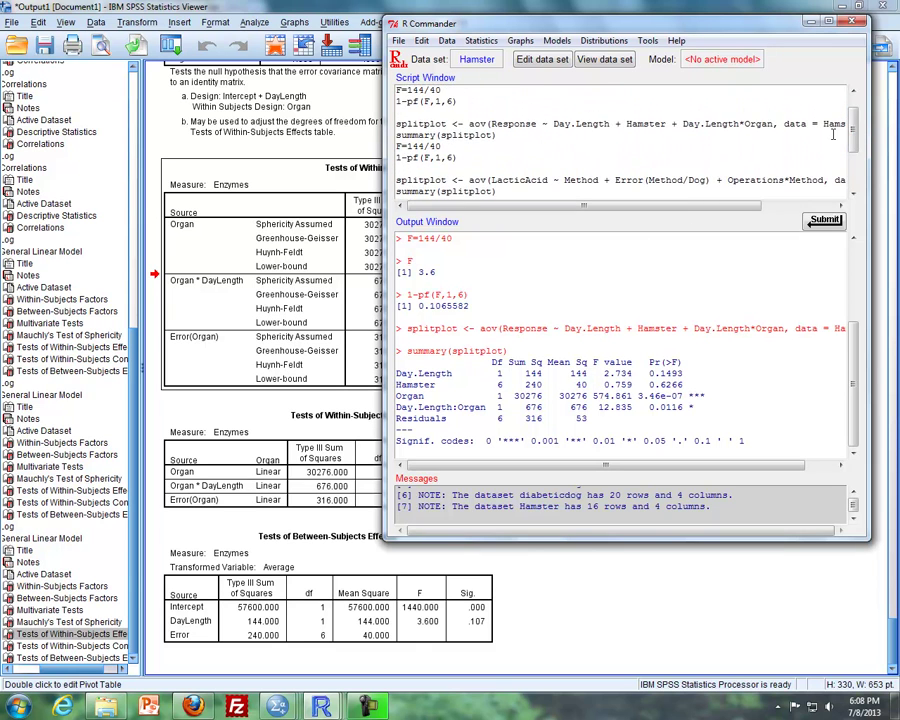
pyautogui.moveTo(455, 143); pyautogui.dragTo(394, 145)
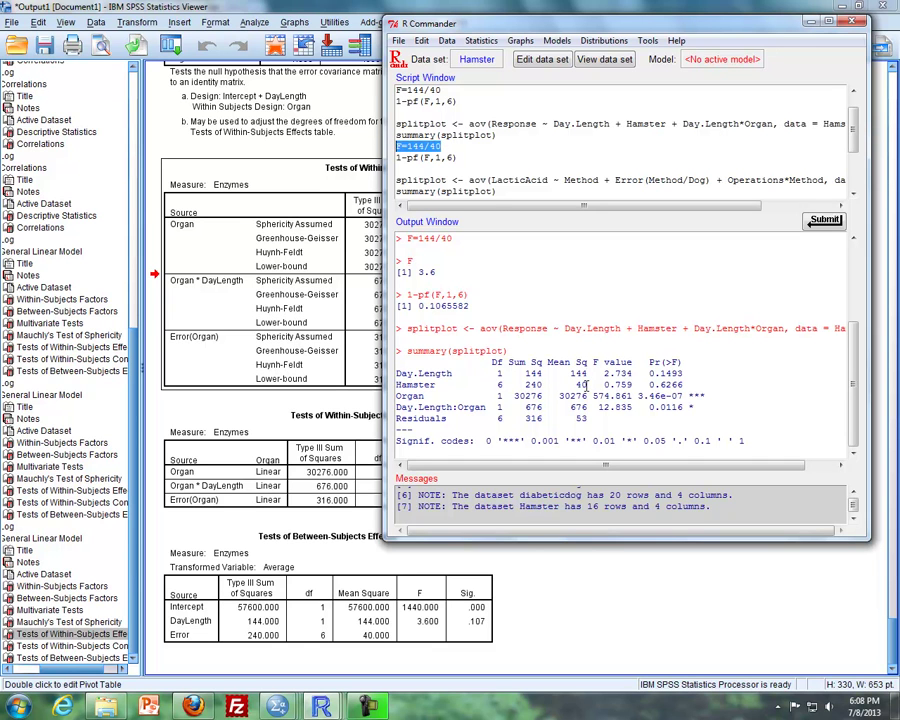
pyautogui.click(825, 219)
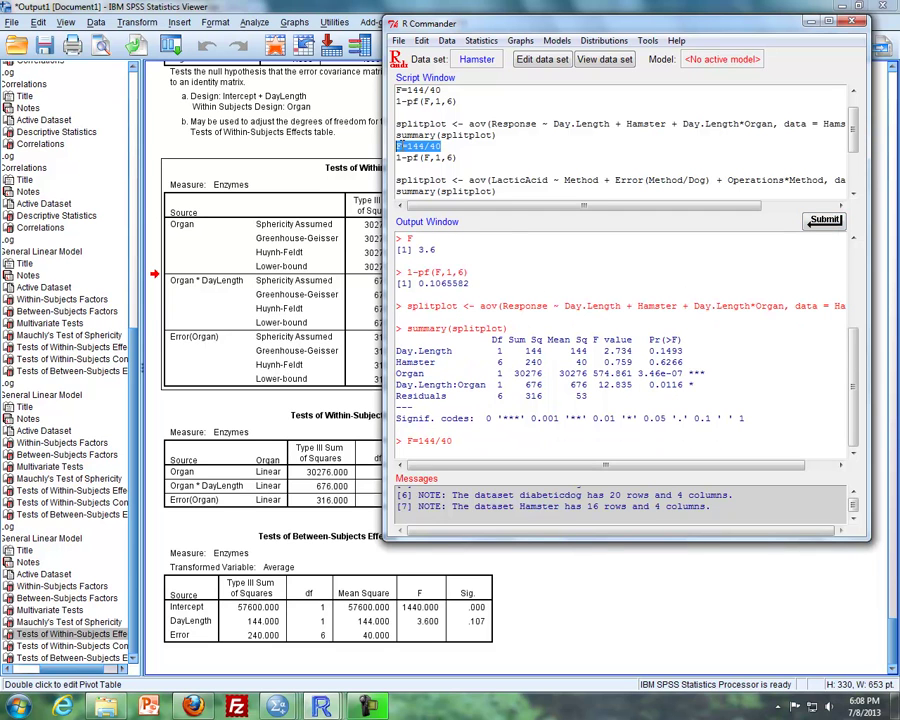
pyautogui.click(400, 146)
pyautogui.moveTo(398, 146); pyautogui.dragTo(405, 146)
pyautogui.click(825, 219)
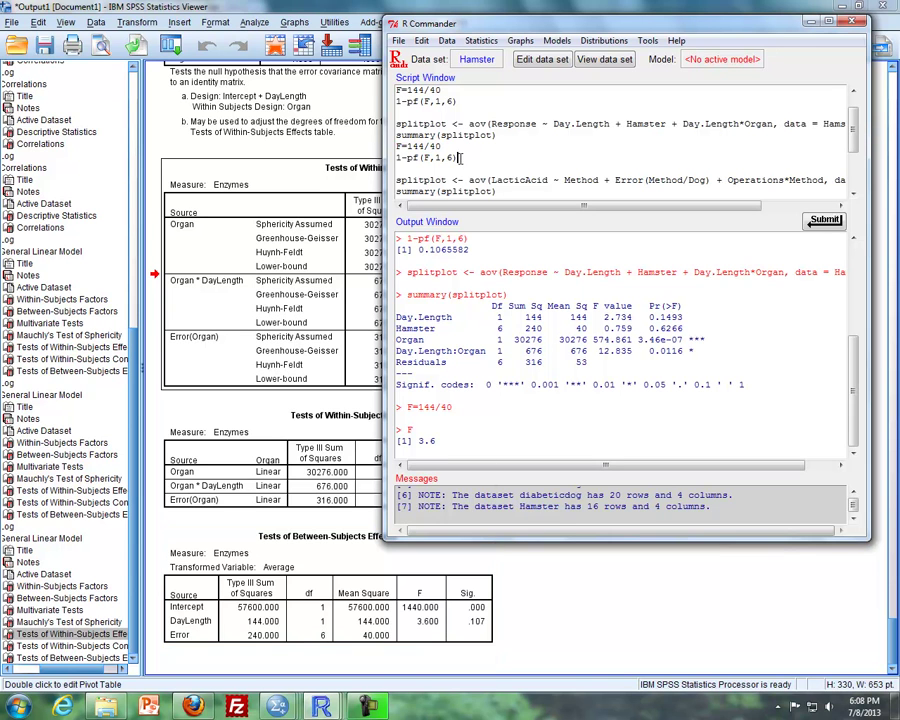
# Calculate the p-value for the recomputed Day.Length F ratio by running the script's 1-pf(F,1,6) line
pyautogui.moveTo(460, 157); pyautogui.dragTo(394, 159)
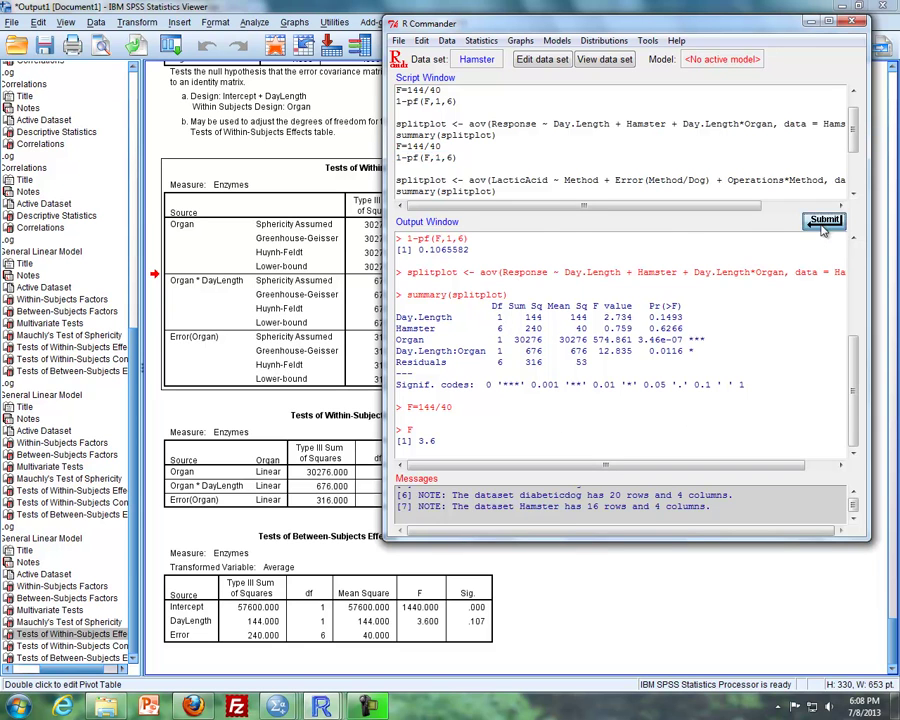
pyautogui.click(827, 219)
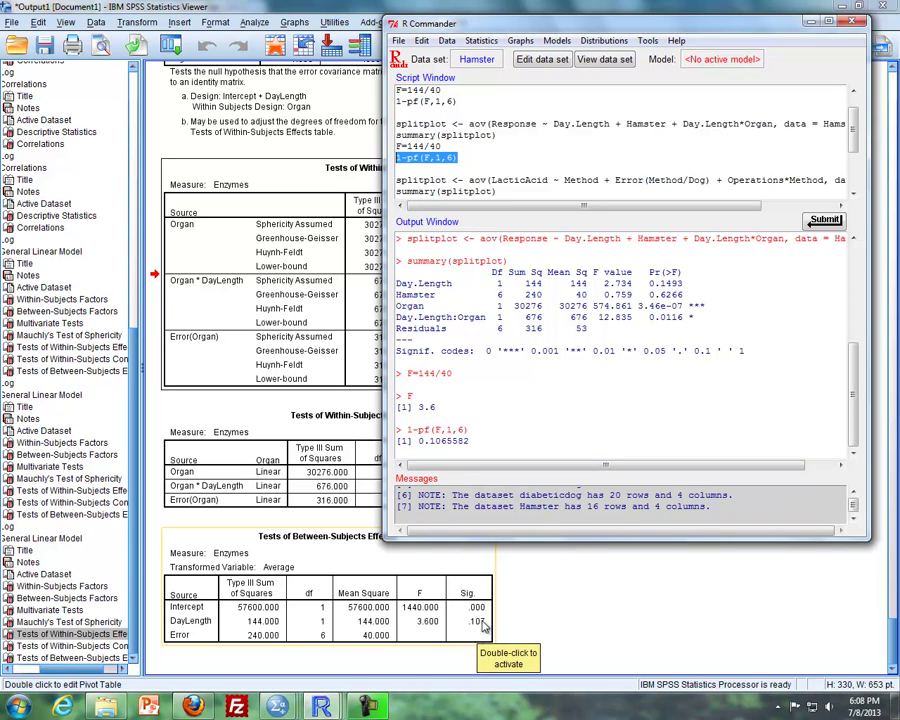
# Switch to the DogDiabetes2.sav data sheet in SPSS
pyautogui.click(252, 515)
pyautogui.moveTo(364, 707)
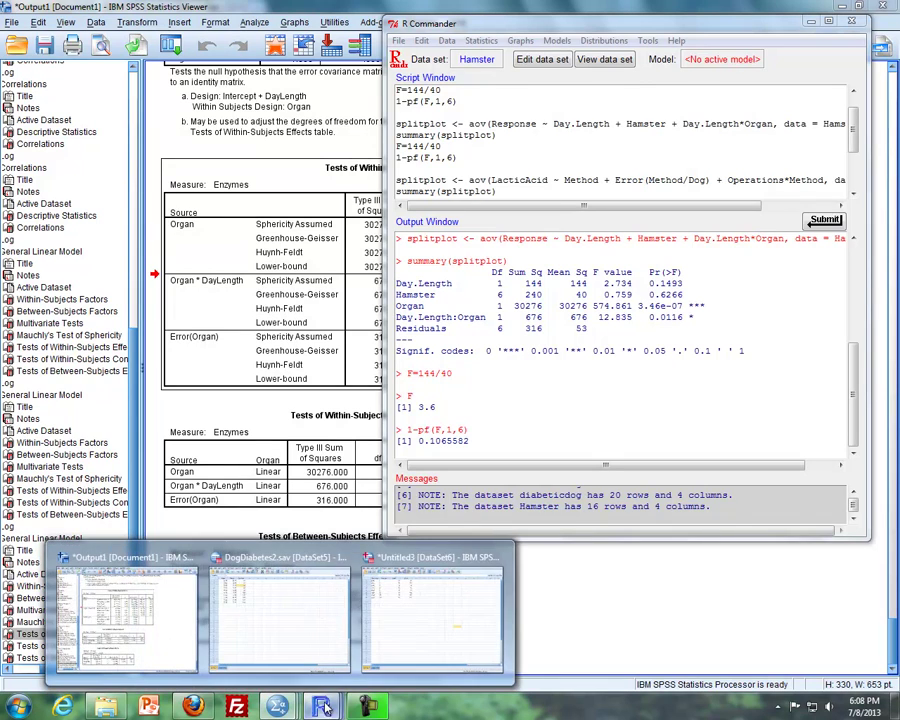
pyautogui.click(293, 621)
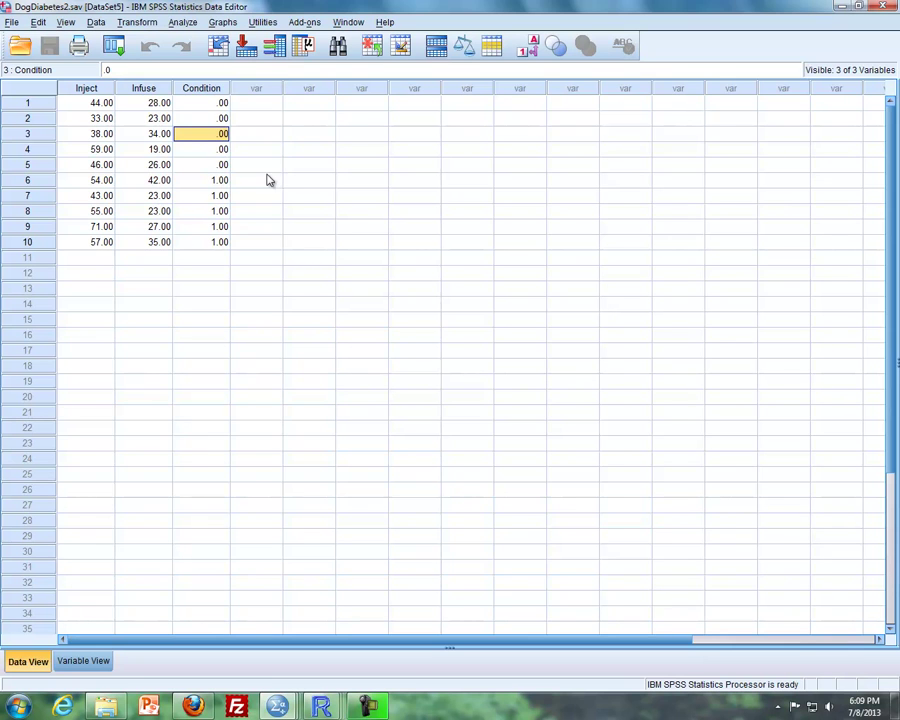
pyautogui.click(182, 22)
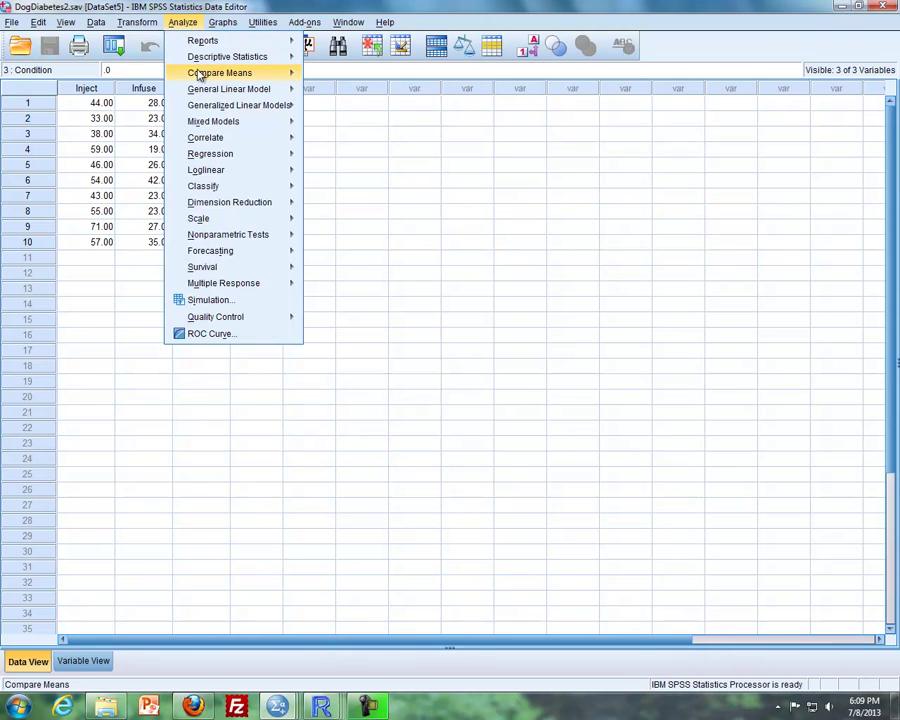
pyautogui.moveTo(235, 89)
pyautogui.click(345, 92)
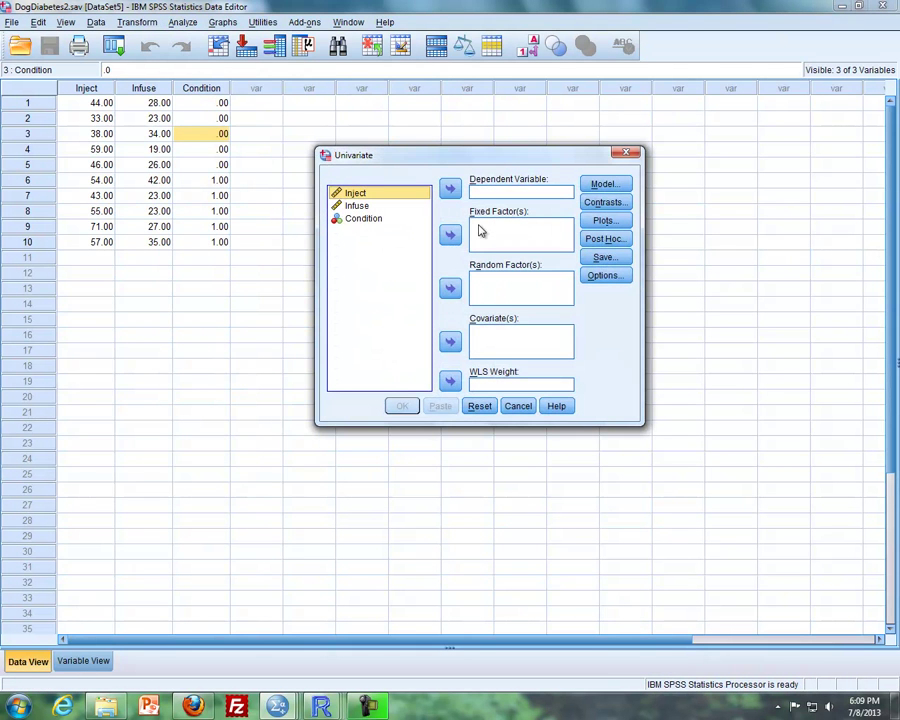
pyautogui.click(627, 153)
# Start a Repeated Measures general linear model and add a within-subject factor named Operation with 2 levels
pyautogui.click(193, 26)
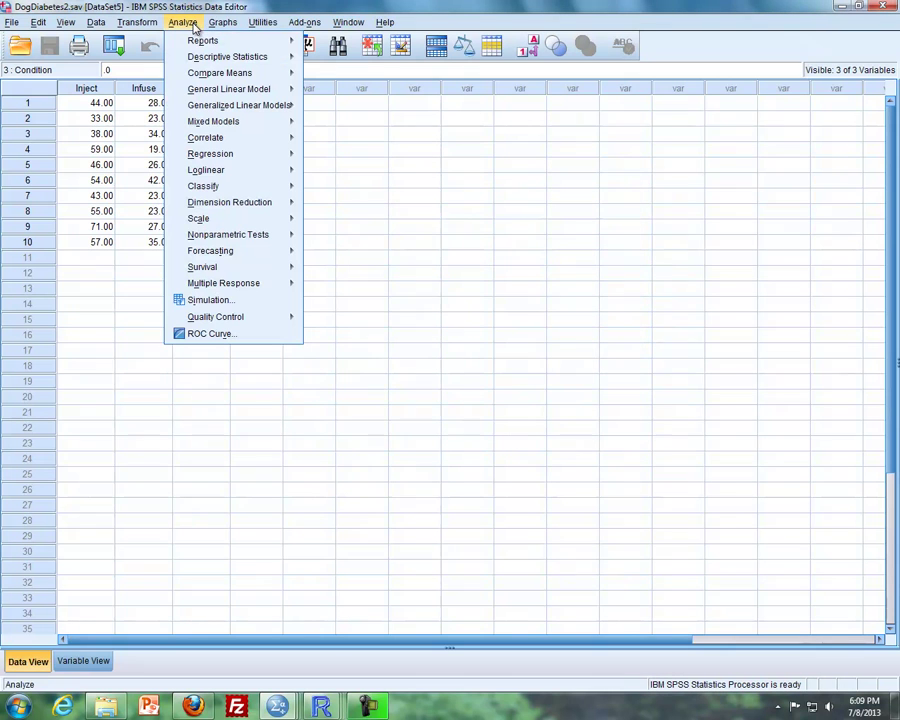
pyautogui.moveTo(212, 90)
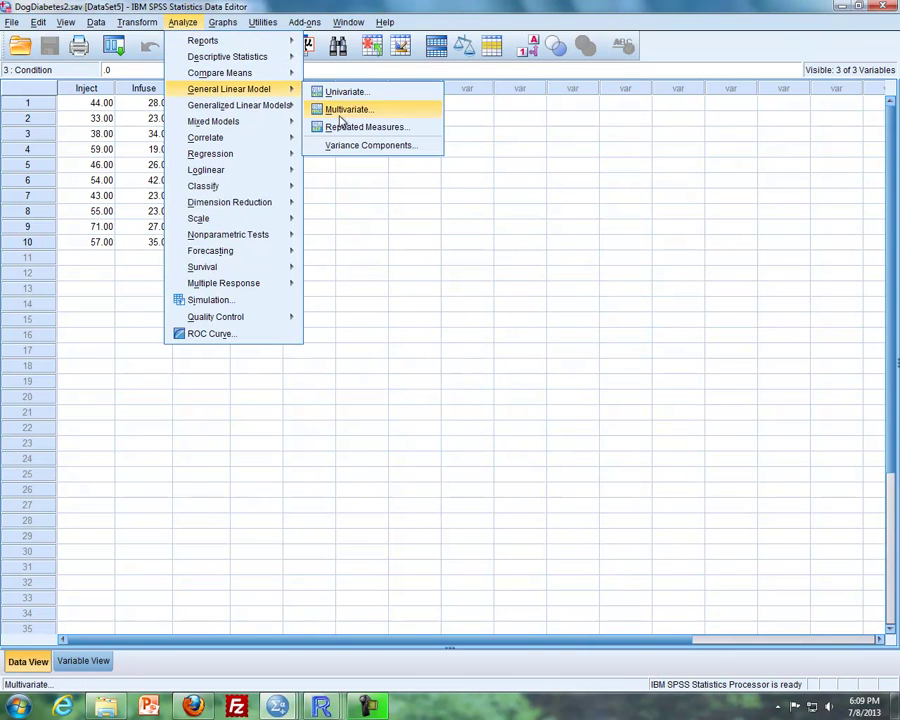
pyautogui.click(340, 128)
pyautogui.moveTo(470, 252); pyautogui.dragTo(432, 251)
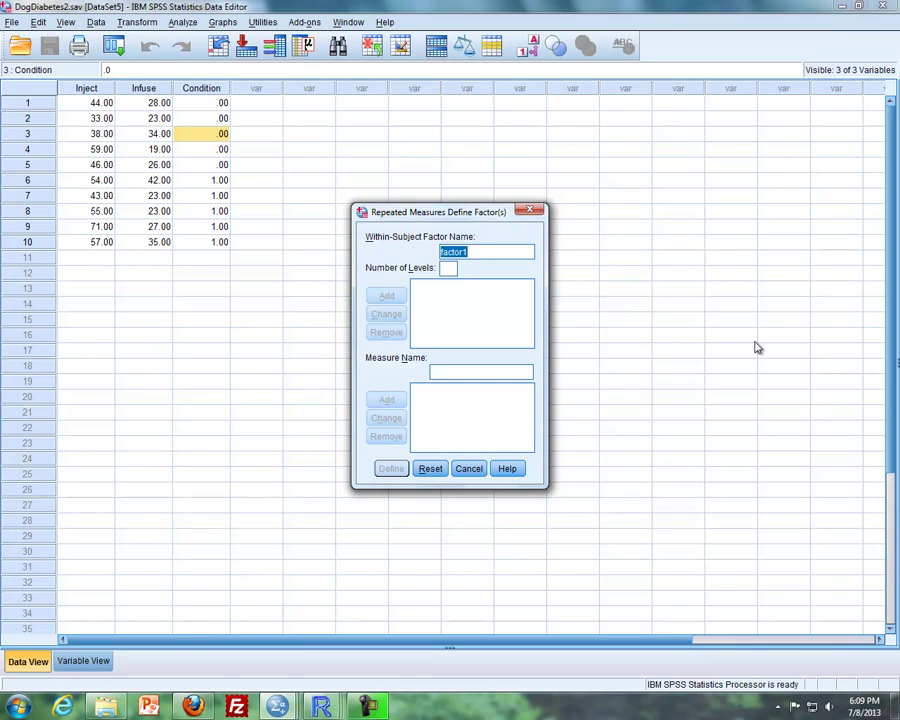
pyautogui.write('P')
pyautogui.click(448, 268)
pyautogui.write('2')
pyautogui.click(388, 297)
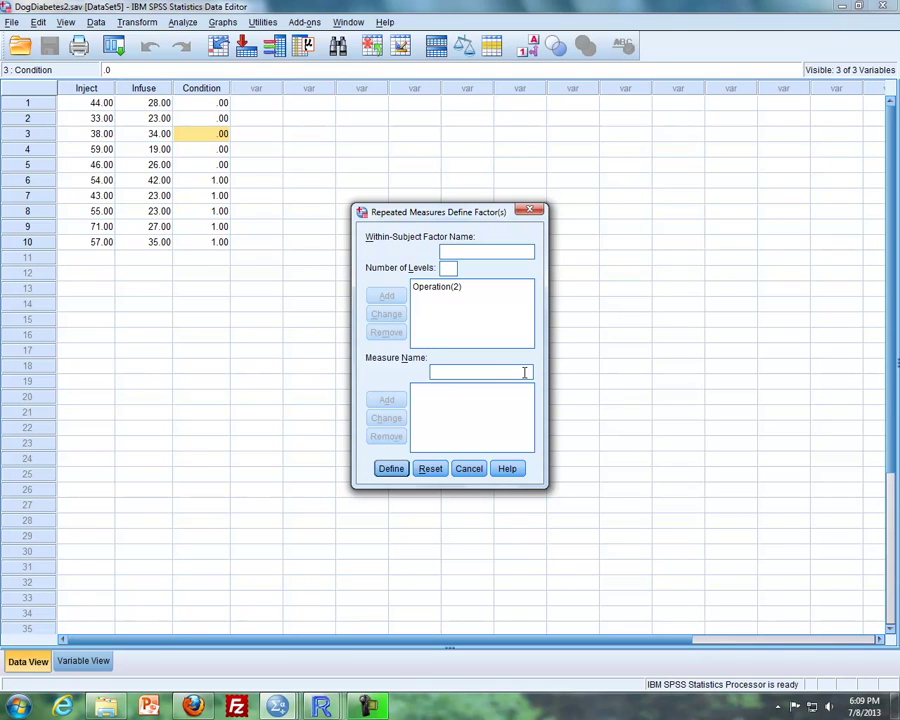
# Add a measure named Response and continue to the variable assignment of the repeated measures model
pyautogui.write('Response')
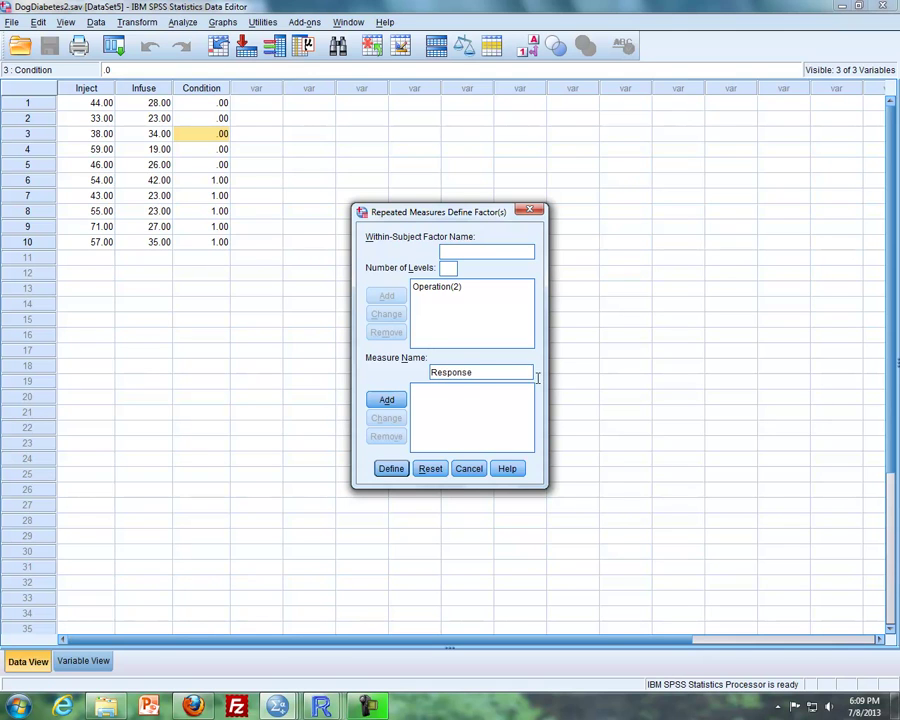
pyautogui.click(388, 401)
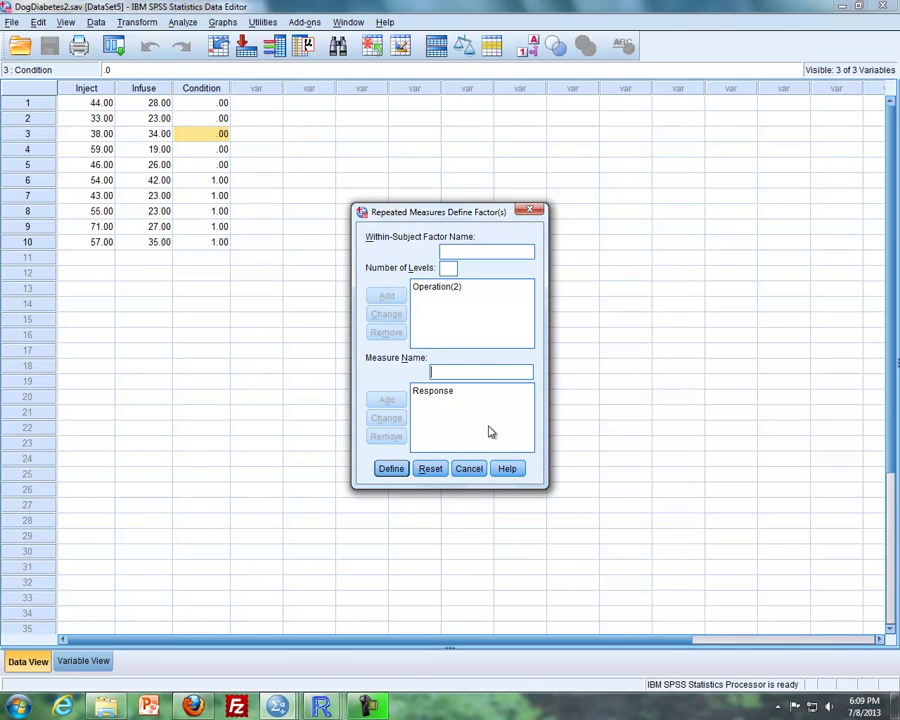
pyautogui.click(391, 470)
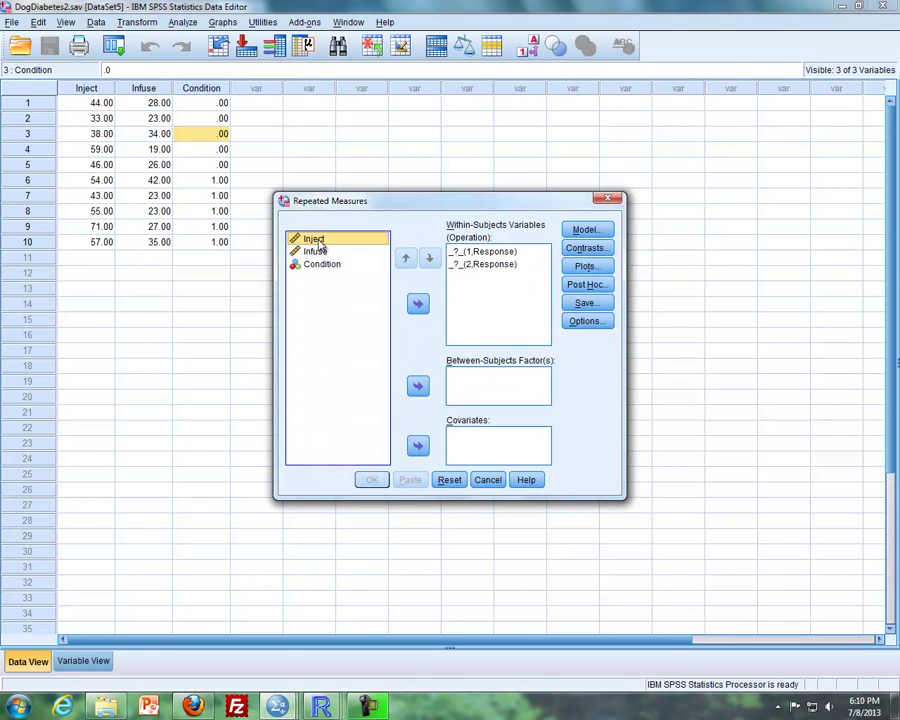
# Assign Inject and Infuse as within-subjects levels 1 and 2, set Condition as the between-subjects factor, and run the analysis
pyautogui.moveTo(319, 244); pyautogui.dragTo(460, 258)
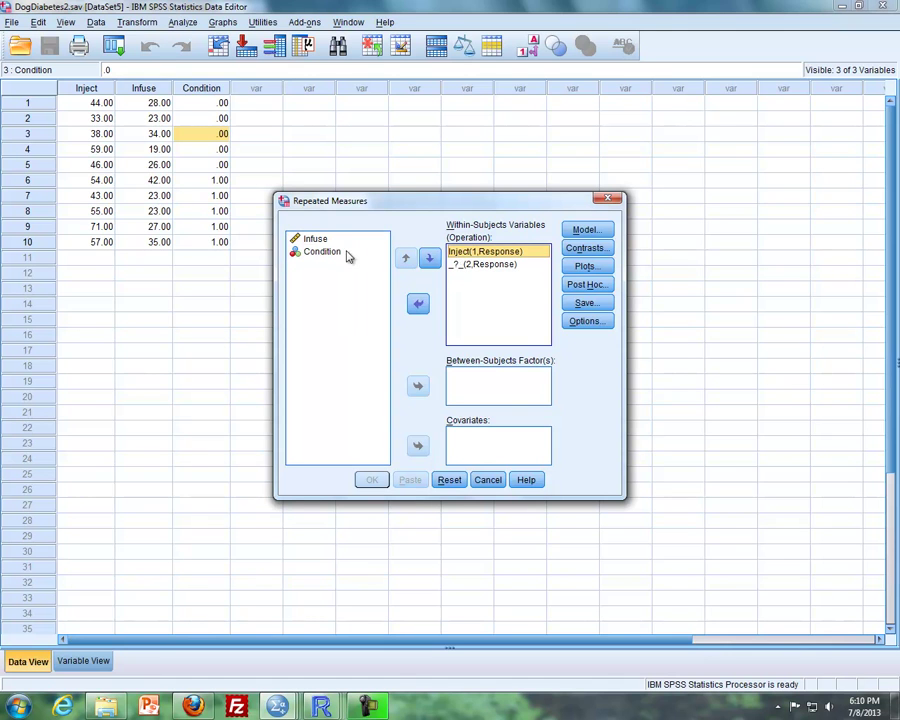
pyautogui.moveTo(320, 244); pyautogui.dragTo(461, 272)
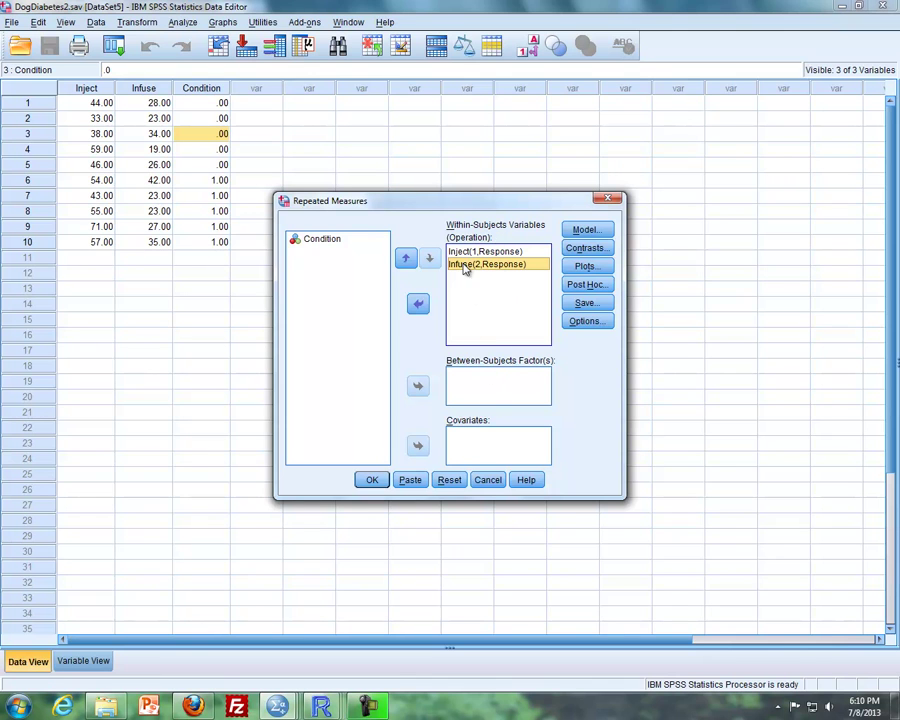
pyautogui.moveTo(327, 246); pyautogui.dragTo(462, 380)
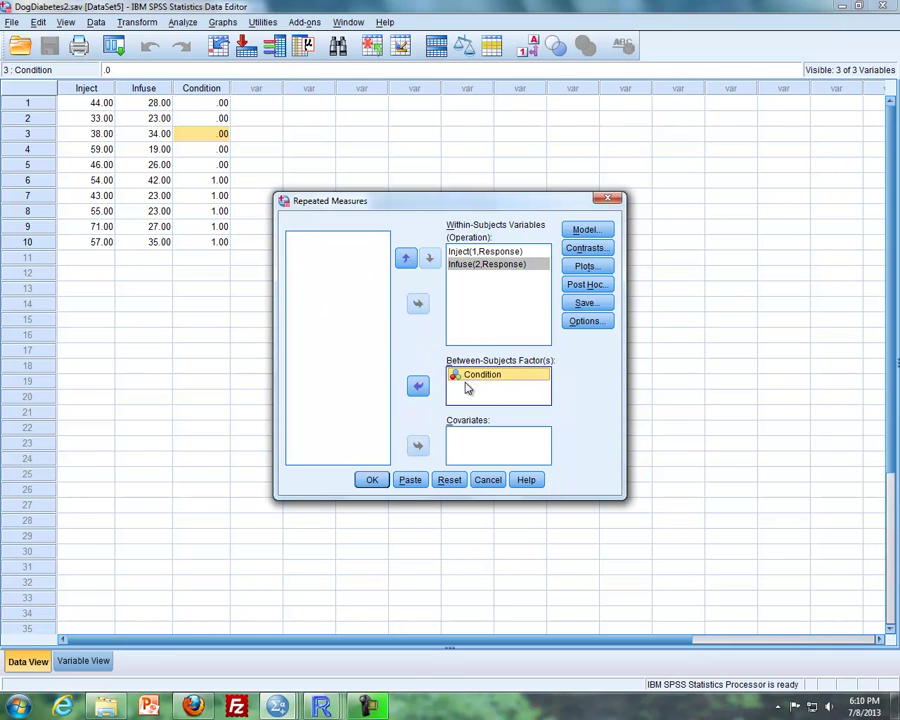
pyautogui.click(373, 481)
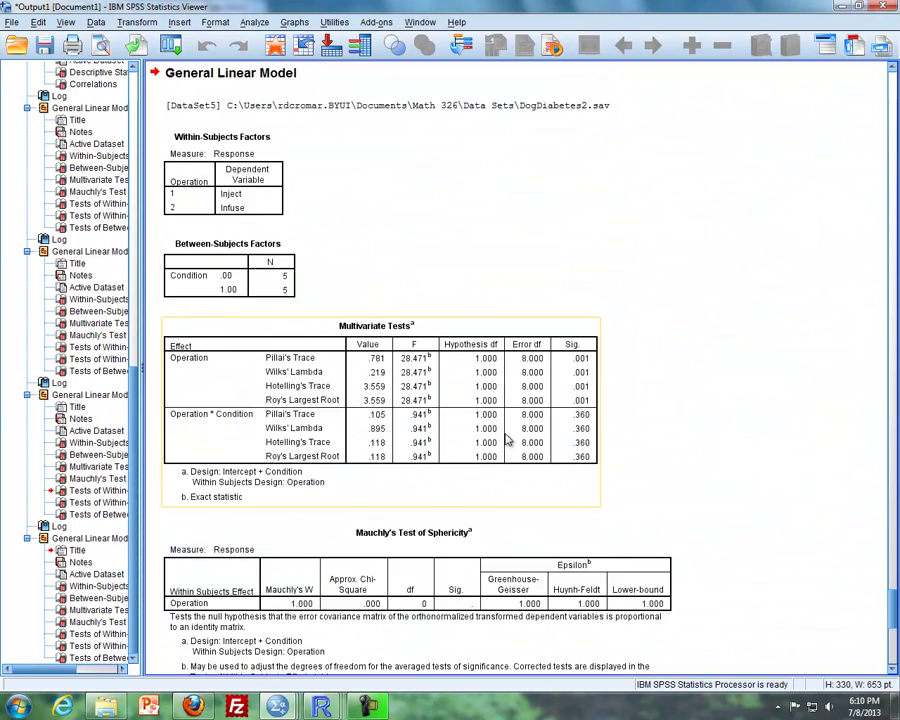
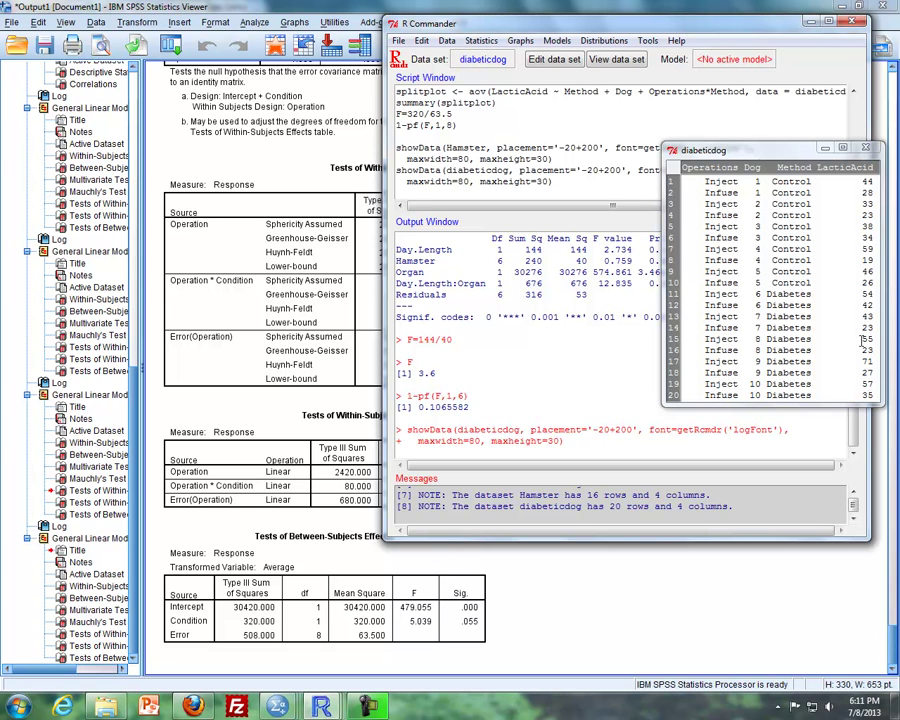
# Show the DogDiabetes2.sav sheet in SPSS beside R's long-format diabeticdog data to compare the two layouts
pyautogui.hotkey('alt', 'Tab')
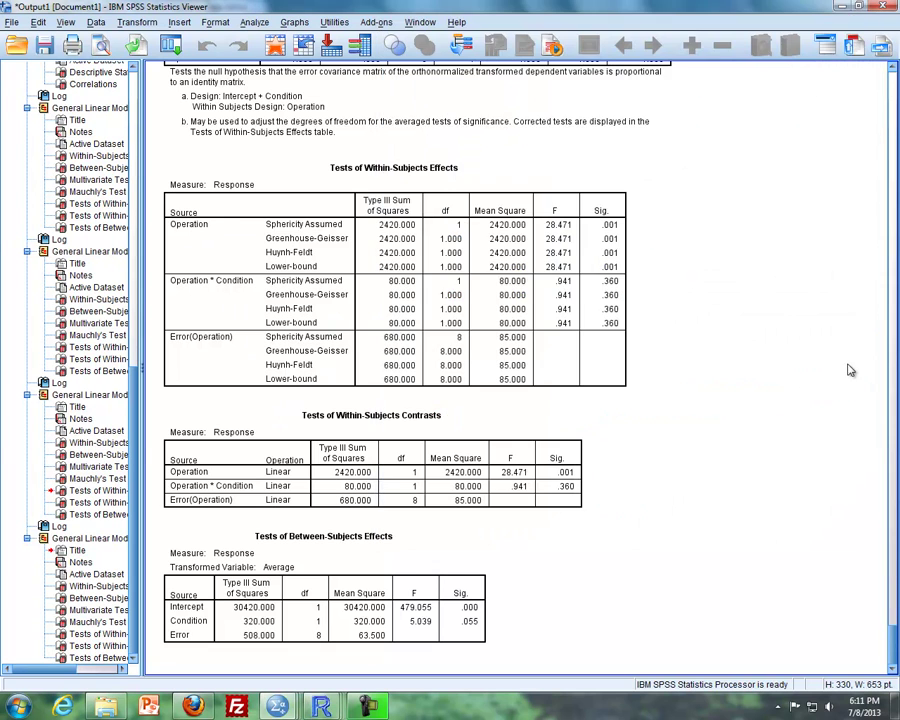
pyautogui.moveTo(277, 707)
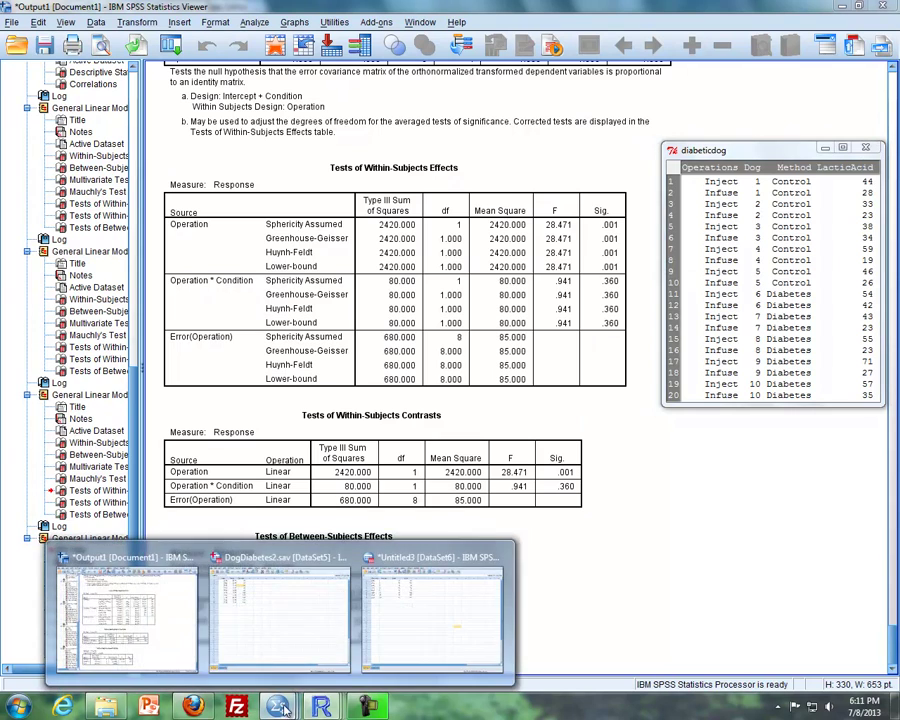
pyautogui.click(295, 650)
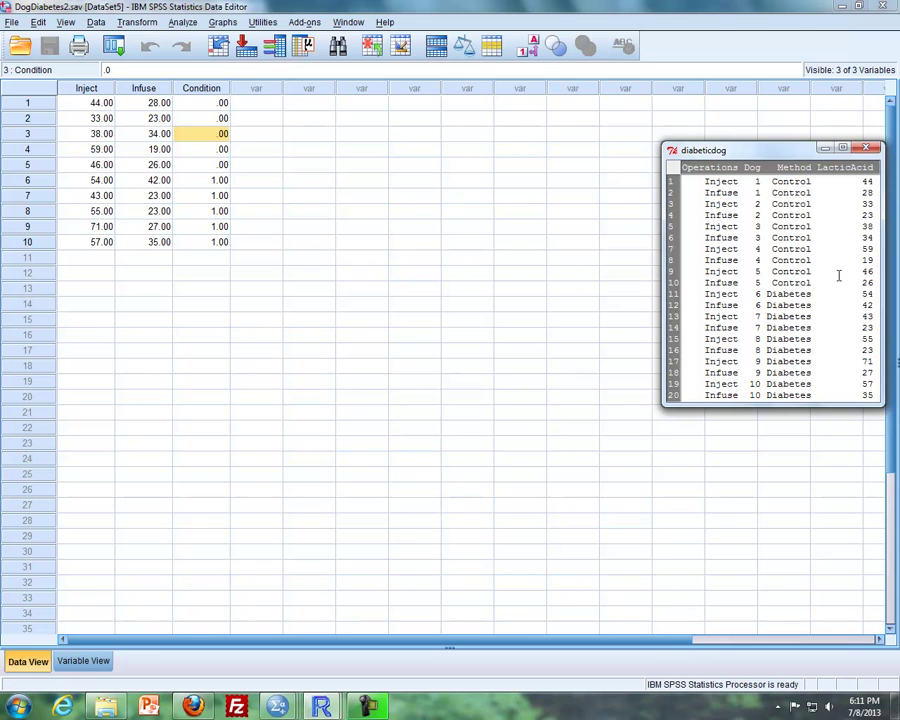
# Switch to R Commander and run the script's splitplot aov model LacticAcid ~ Method + Dog + Operations*Method with its summary line
pyautogui.moveTo(321, 707)
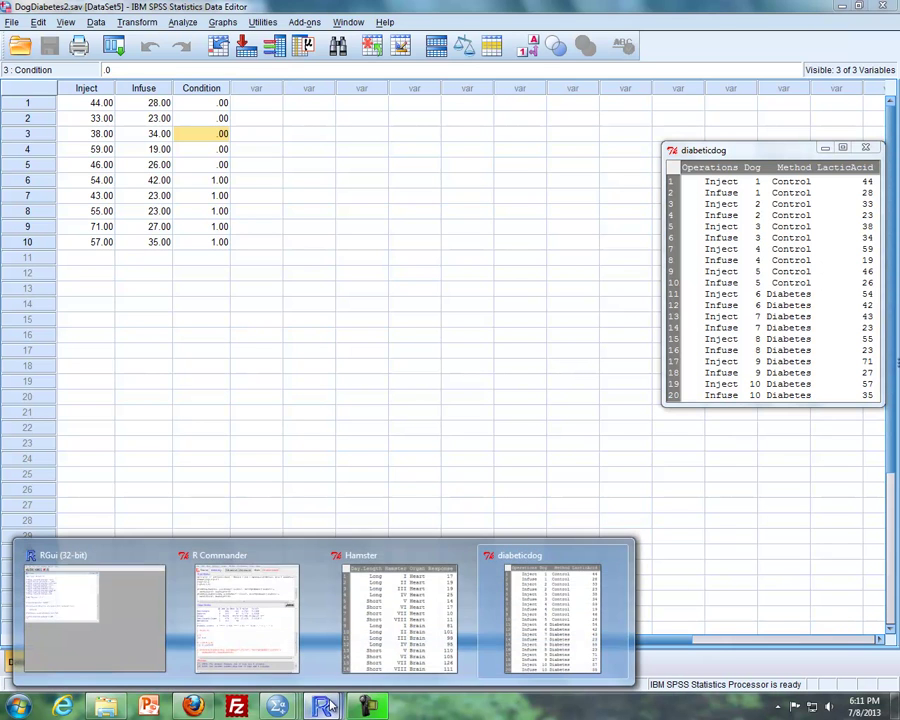
pyautogui.click(246, 618)
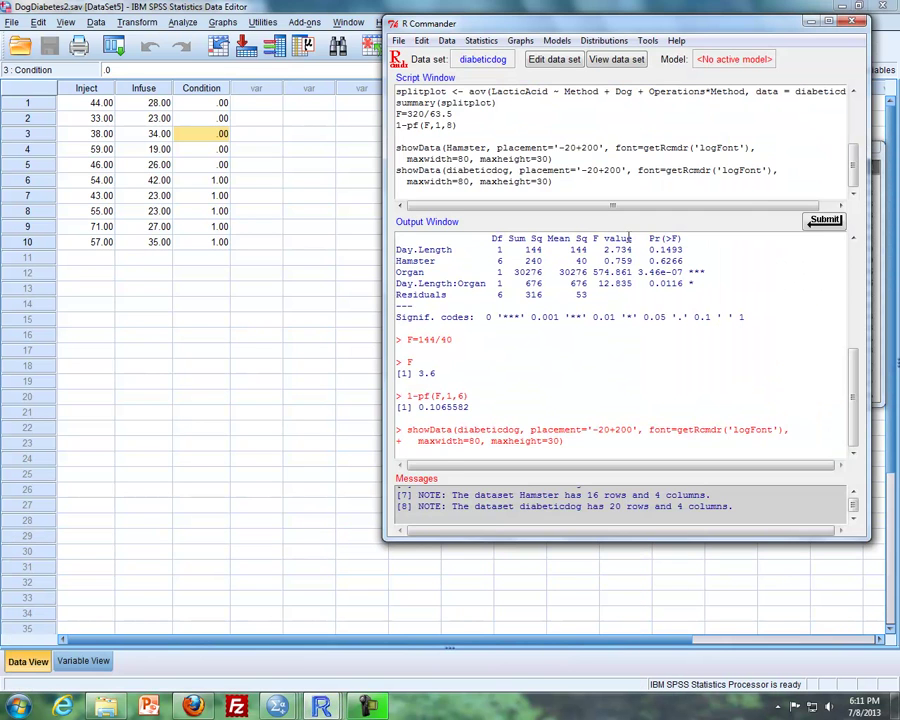
pyautogui.moveTo(852, 165); pyautogui.dragTo(856, 138)
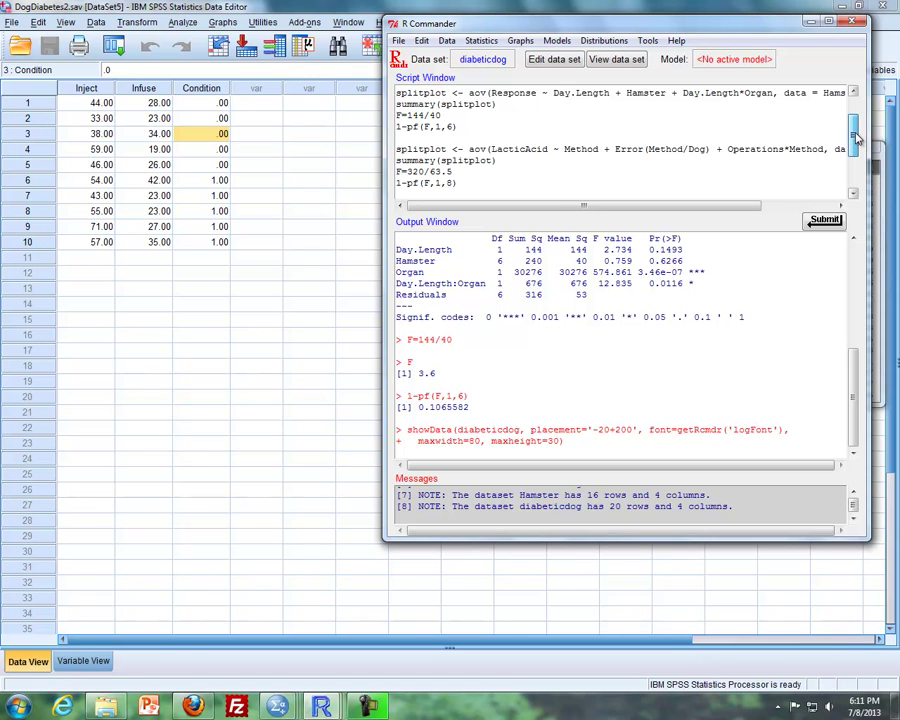
pyautogui.moveTo(856, 138); pyautogui.dragTo(855, 170)
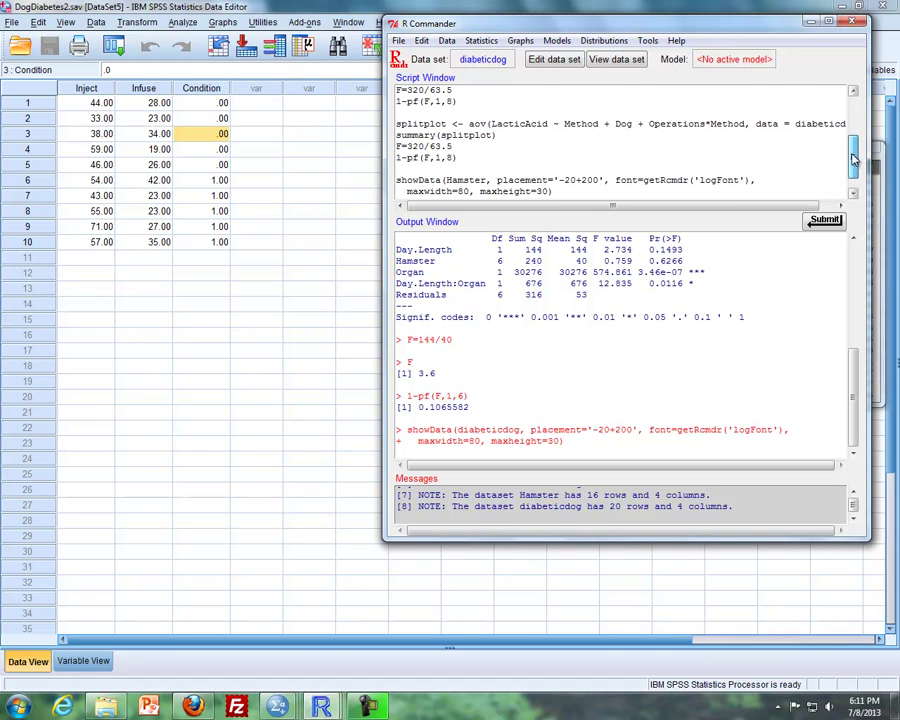
pyautogui.moveTo(497, 134); pyautogui.dragTo(396, 124)
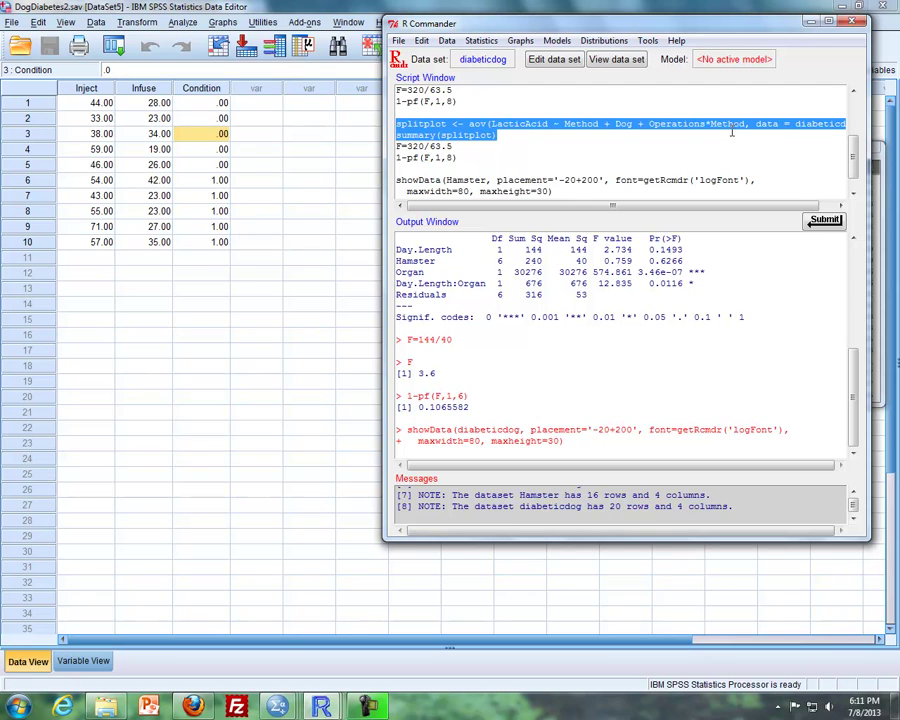
pyautogui.click(825, 221)
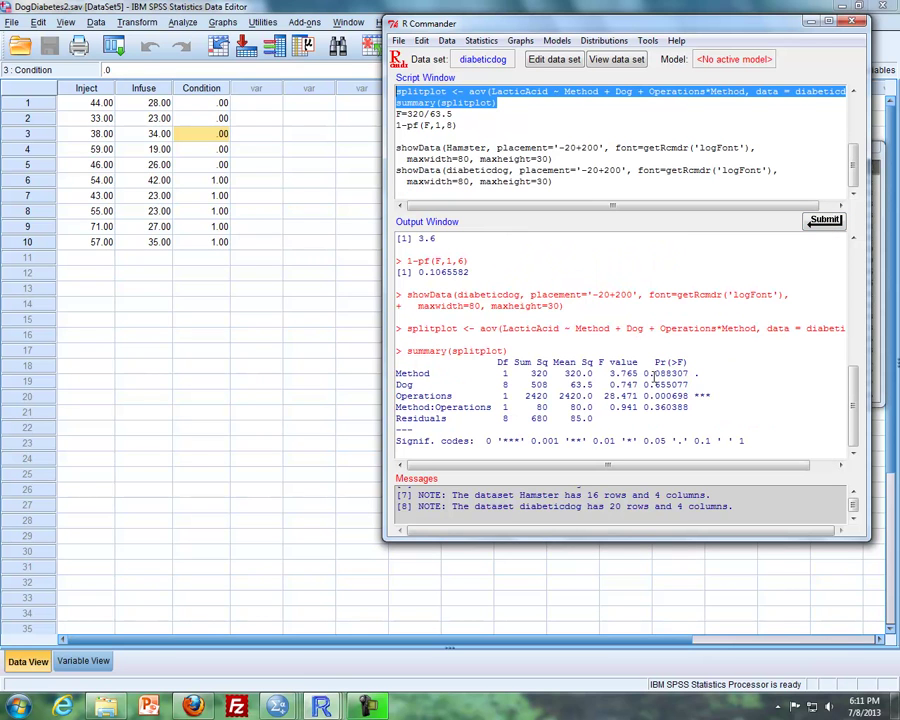
# Examine the Dog, Operations, Method:Operations and Residuals rows of the splitplot summary, including the mean squares for Method and Dog
pyautogui.moveTo(397, 396); pyautogui.dragTo(599, 421)
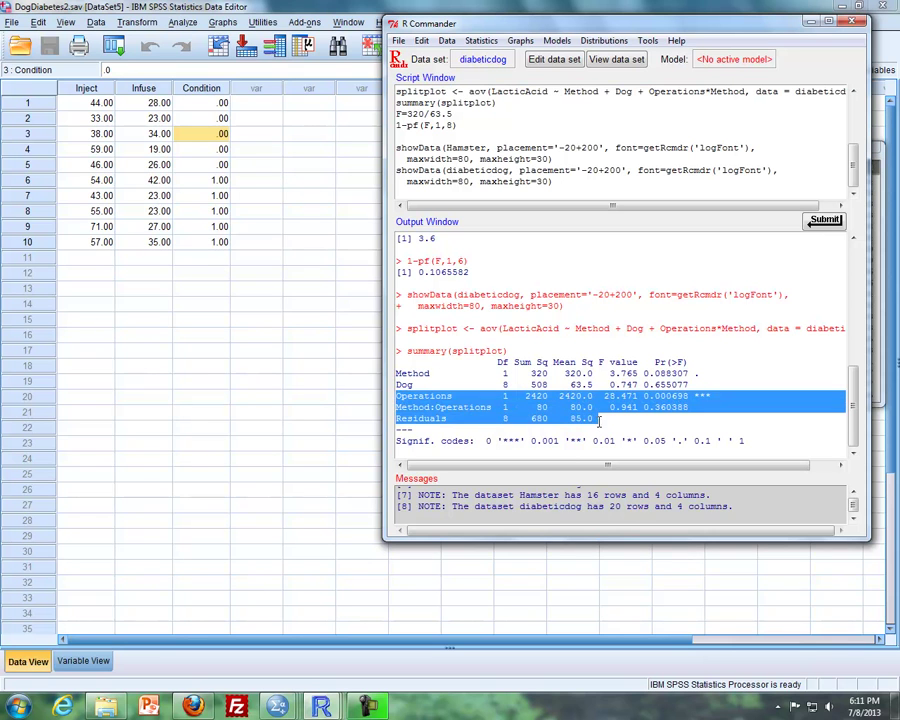
pyautogui.click(433, 386)
pyautogui.moveTo(398, 385); pyautogui.dragTo(604, 420)
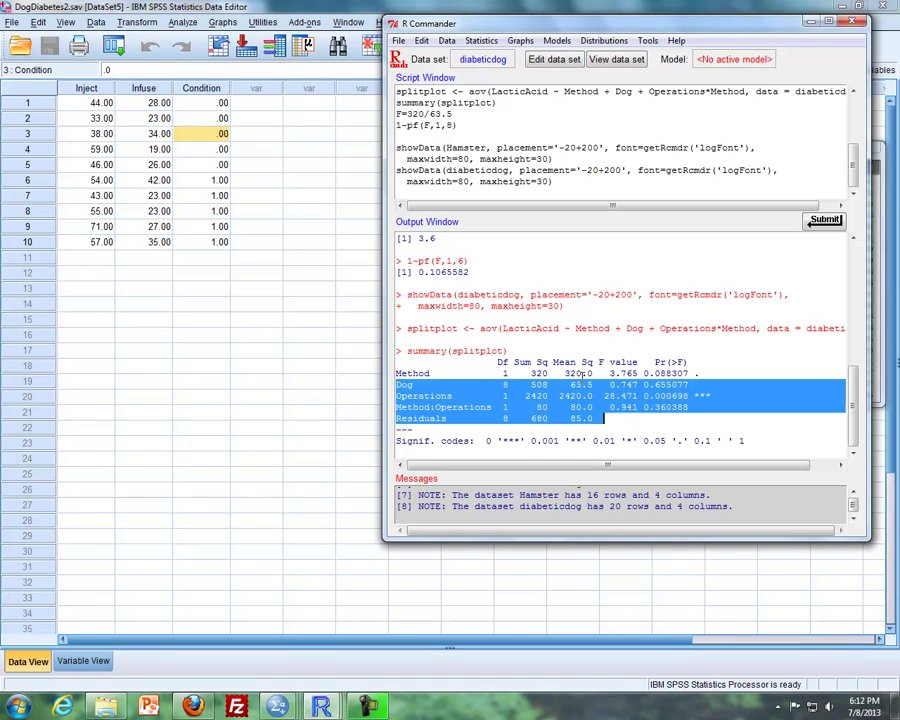
pyautogui.click(584, 374)
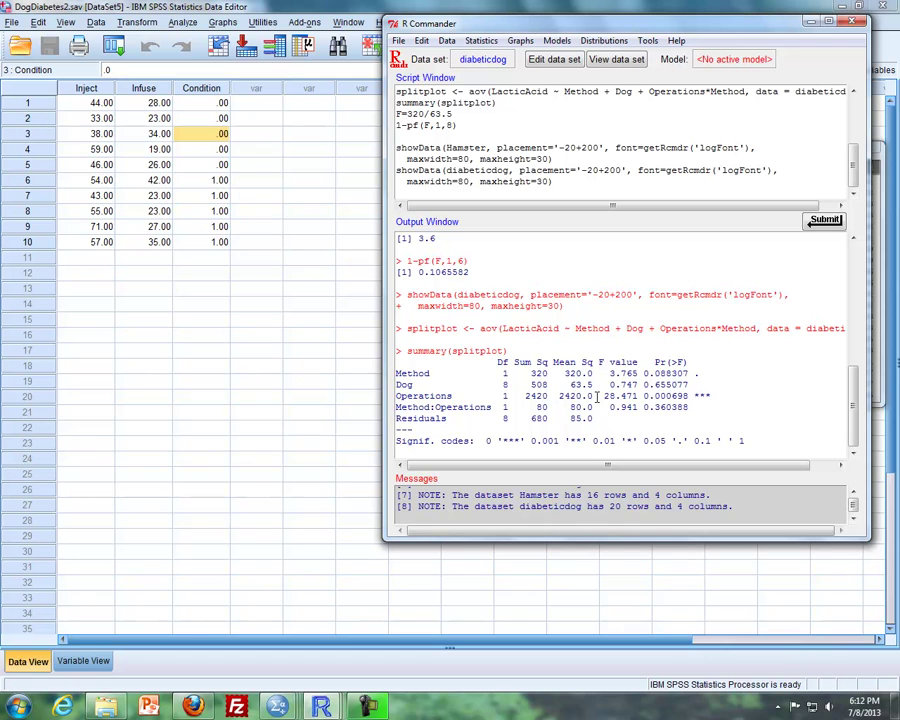
pyautogui.click(576, 384)
# Run the script line F=320/63.5 to compute the Method F ratio, and print the value of F
pyautogui.moveTo(397, 114); pyautogui.dragTo(453, 114)
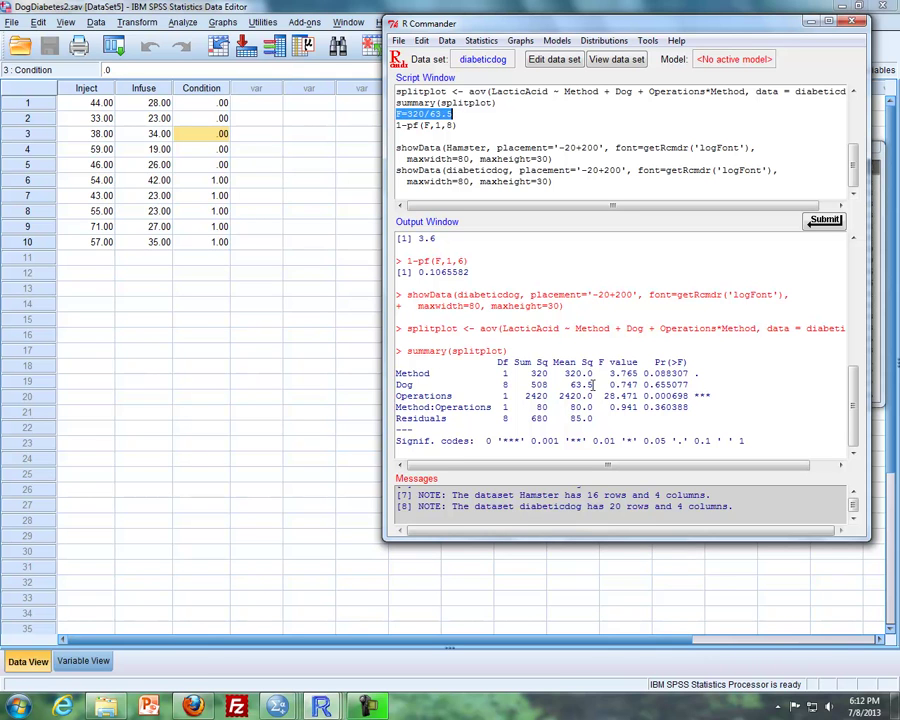
pyautogui.click(826, 222)
pyautogui.click(397, 114)
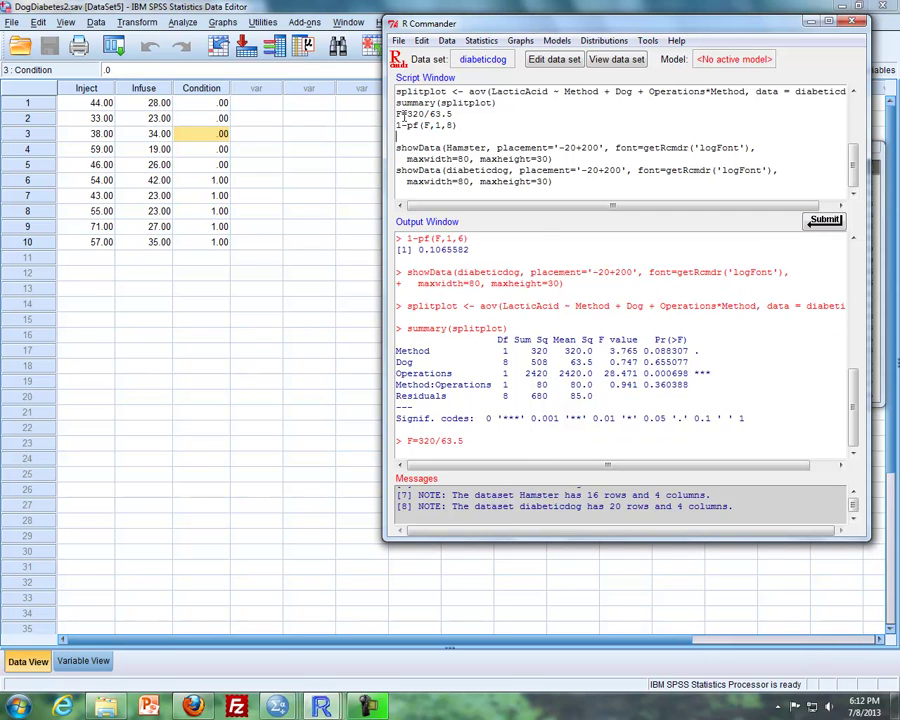
pyautogui.click(826, 220)
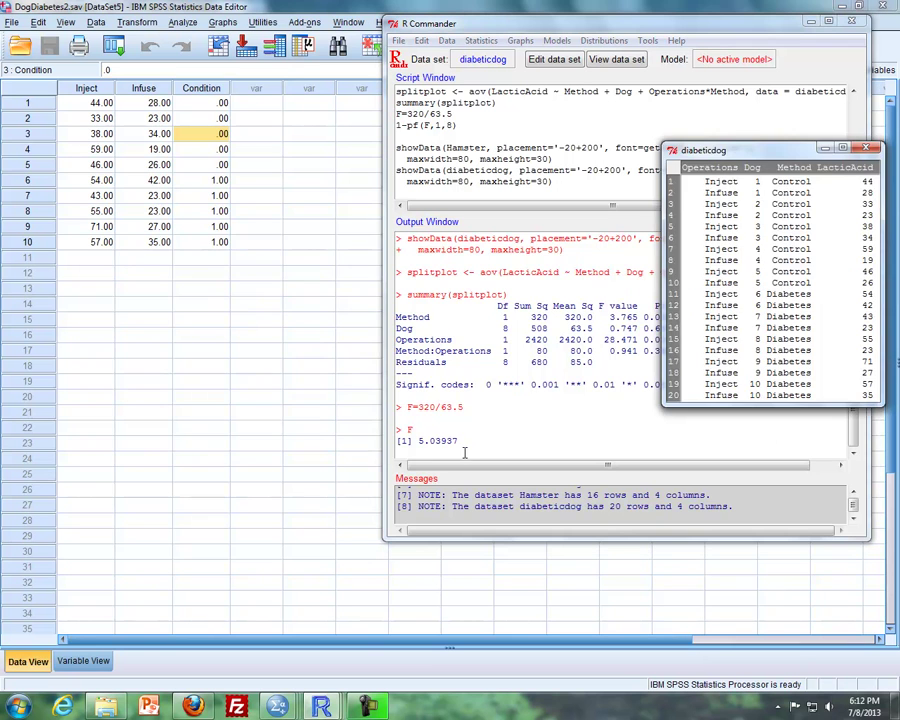
# Bring up the SPSS output viewer behind R Commander to compare the between-subjects Condition test with R's F value
pyautogui.moveTo(278, 707)
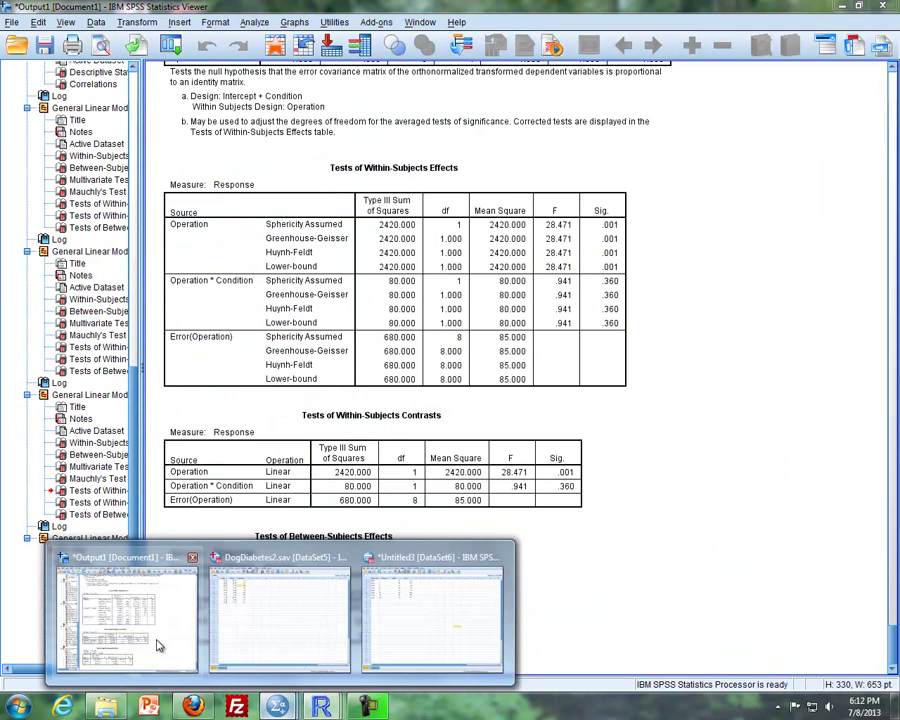
pyautogui.click(185, 642)
pyautogui.hotkey('alt', 'Tab')
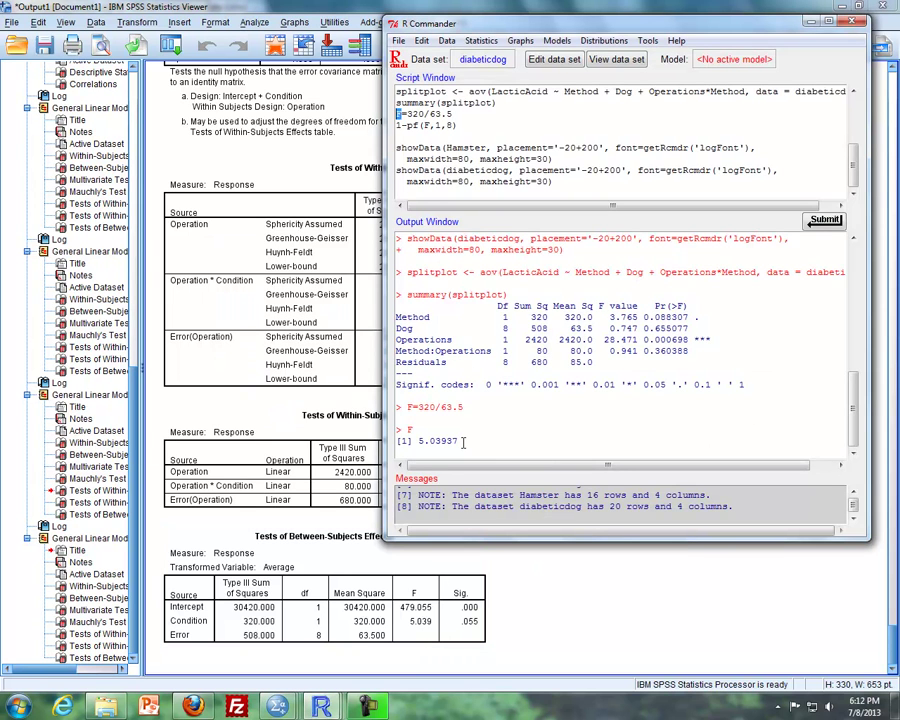
# Run the script line 1-pf(F,1,8) to compute the p-value of the Method effect
pyautogui.doubleClick(451, 125)
pyautogui.moveTo(456, 125); pyautogui.dragTo(401, 125)
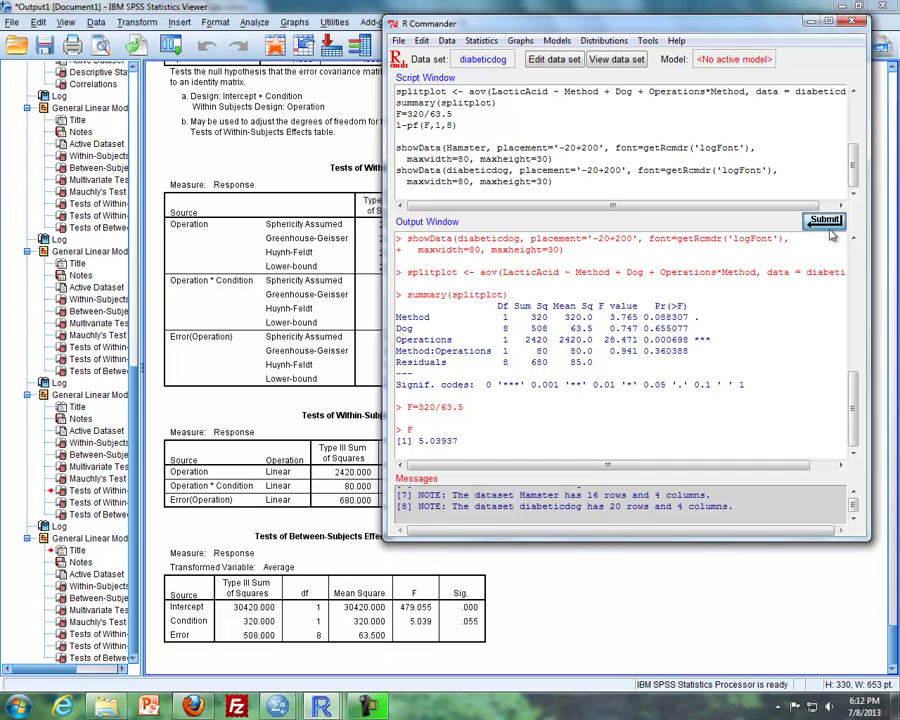
pyautogui.click(825, 219)
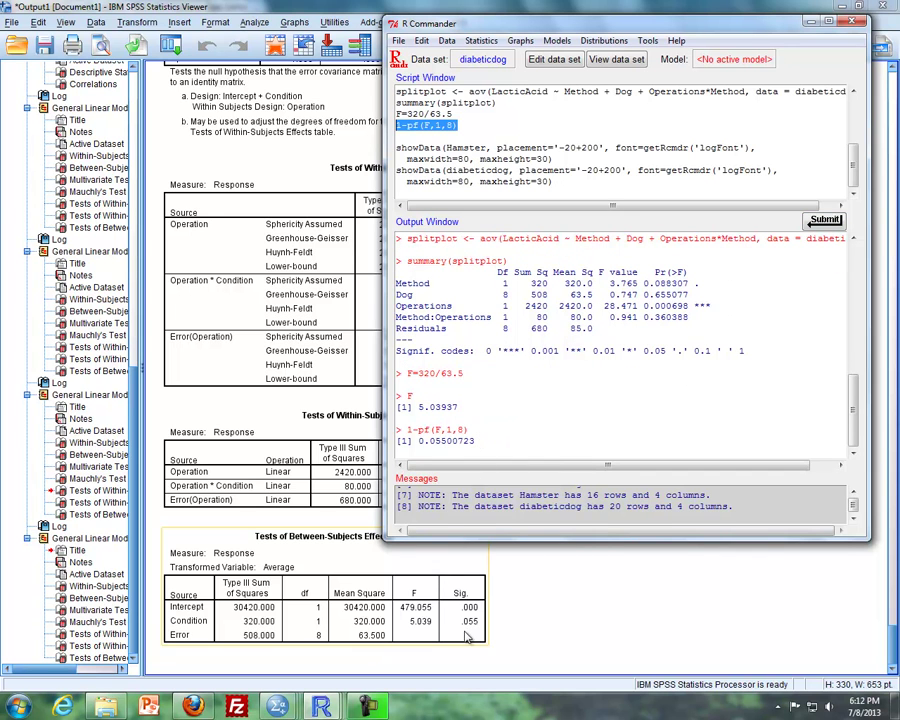